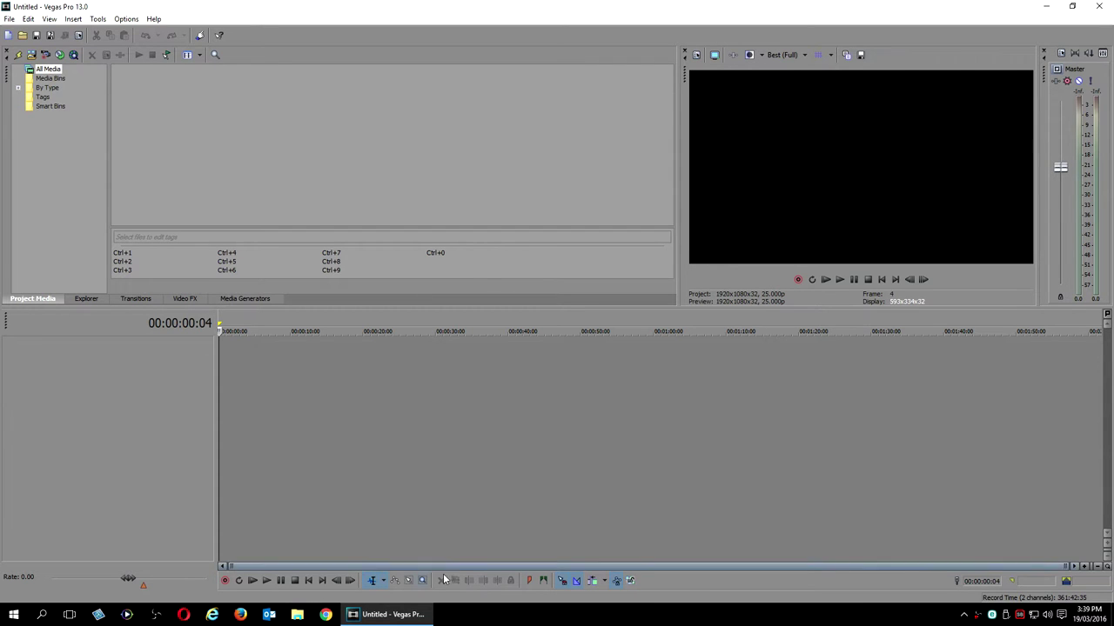
Open the camera card's clip folder in File Explorer: This PC, Removable Disk (K:), PRIVATE, M4ROOT, CLIP.
left_click(14, 615)
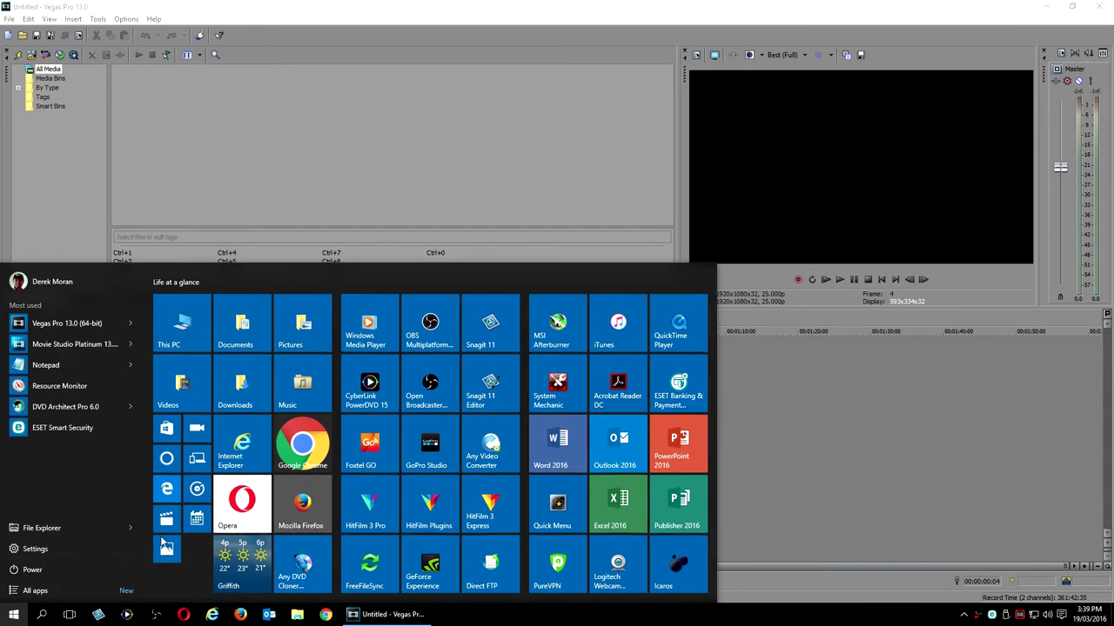
left_click(180, 326)
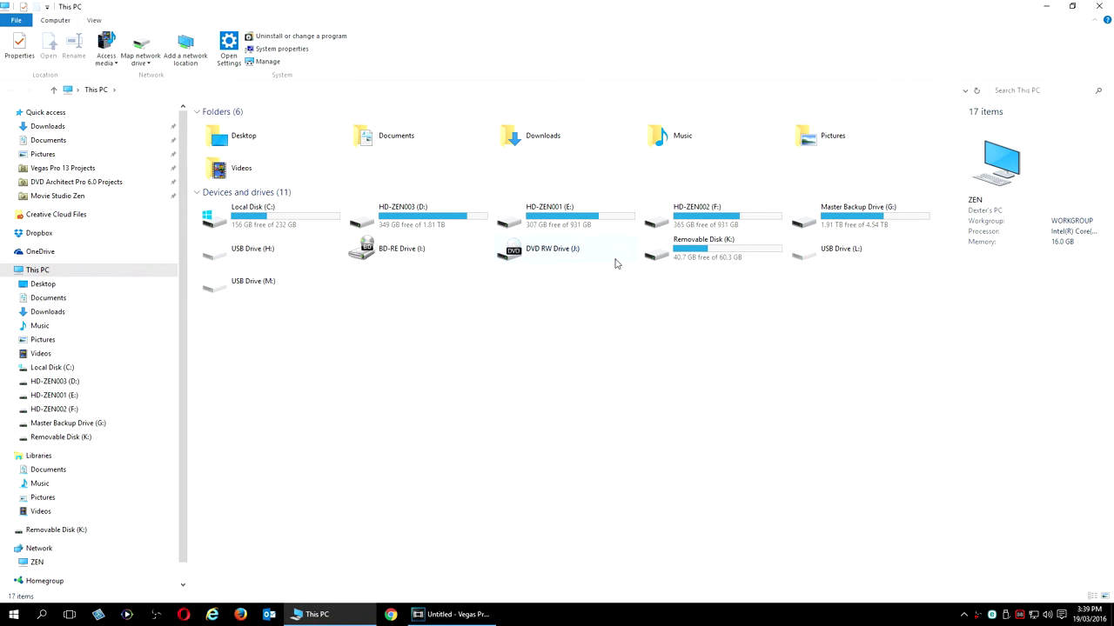
double_click(672, 257)
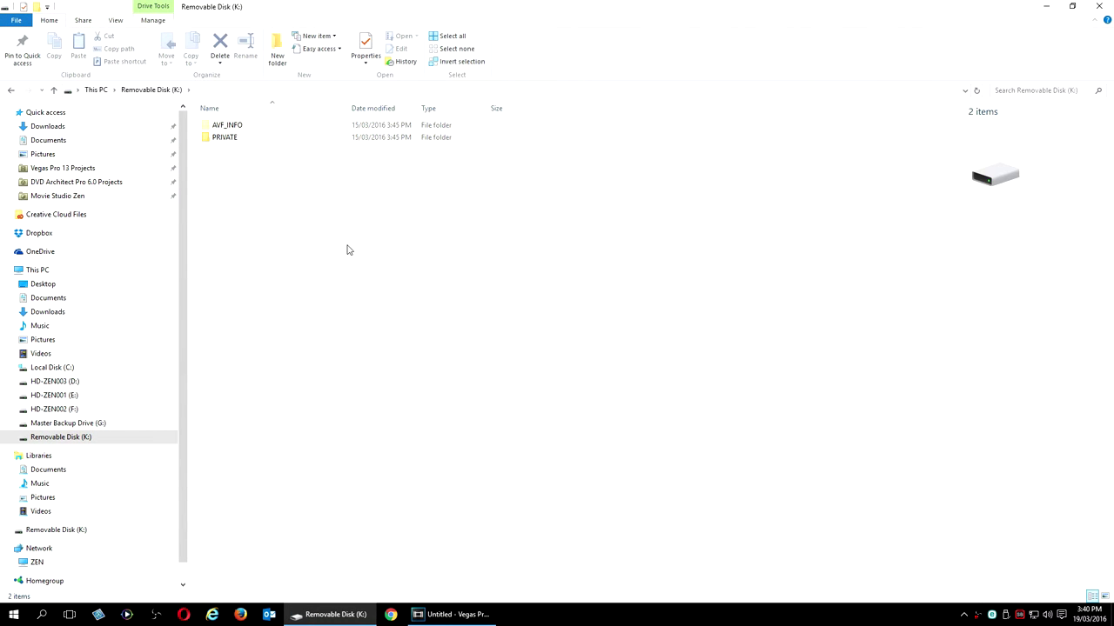
double_click(226, 137)
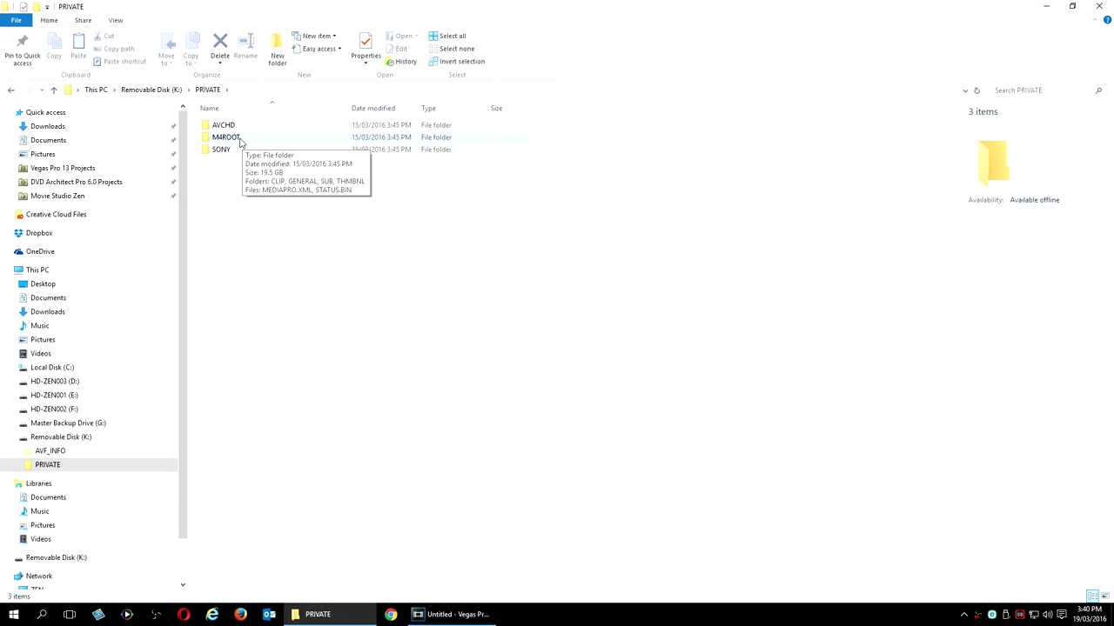
double_click(226, 138)
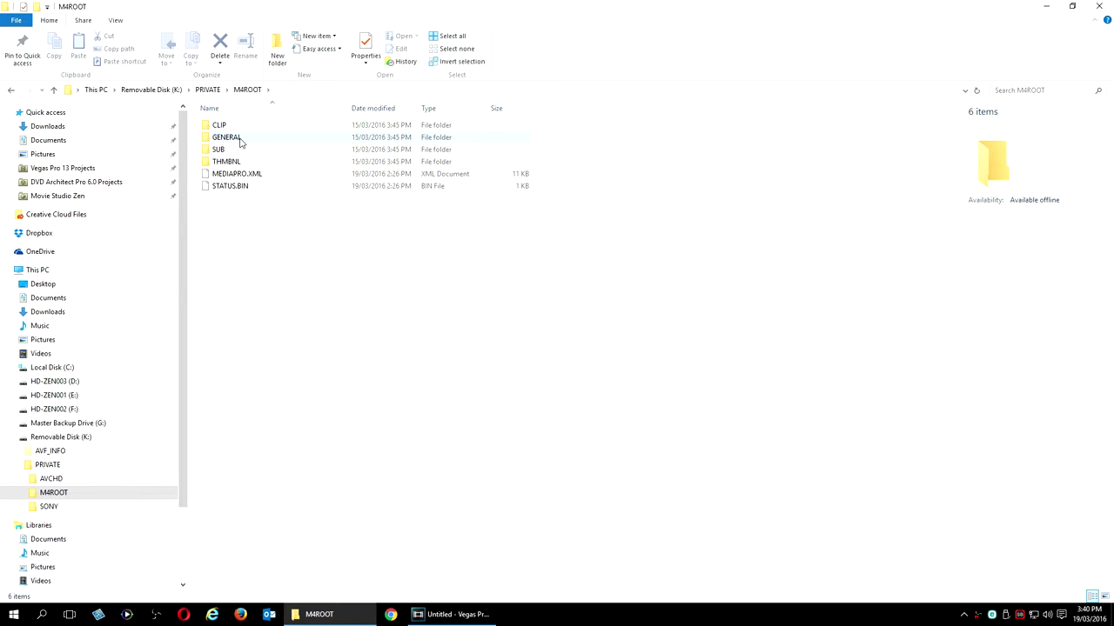
double_click(231, 128)
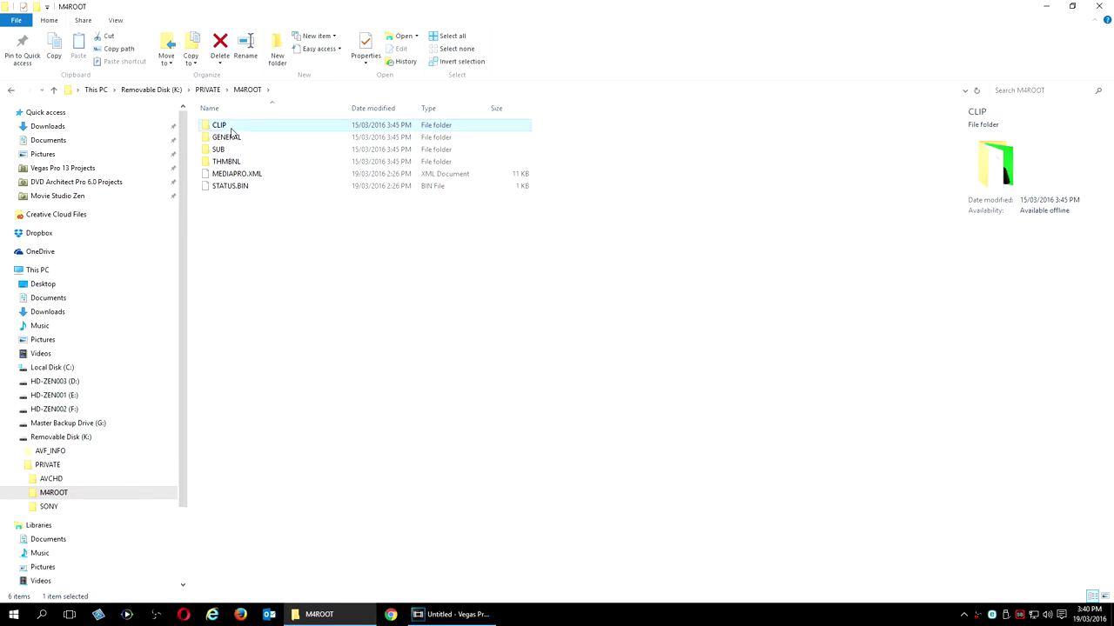
Open Videos, Source Video Archive, 2016, 03 March, Zen Tips, Zen Tips #12 and view it over the CLIP folder before closing it.
left_click(14, 614)
left_click(180, 386)
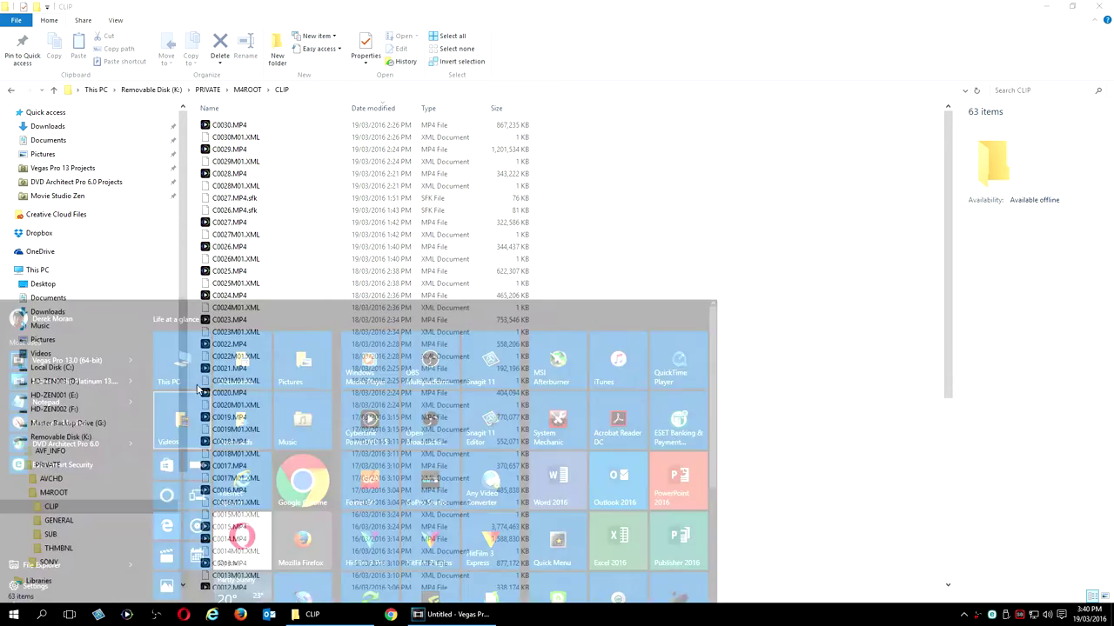
double_click(919, 250)
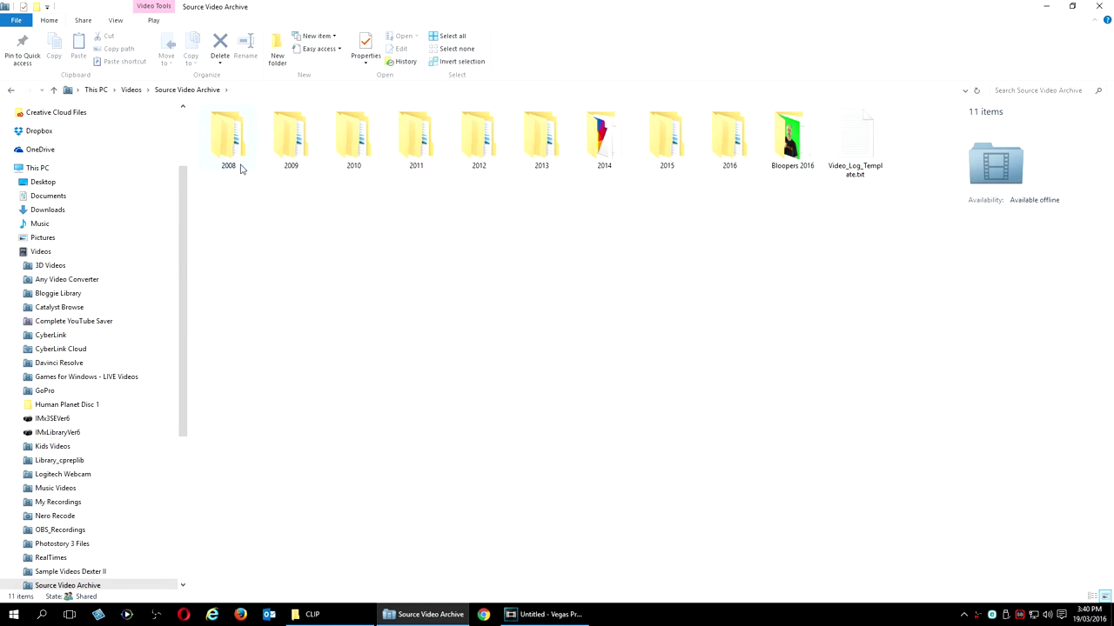
double_click(728, 148)
double_click(297, 169)
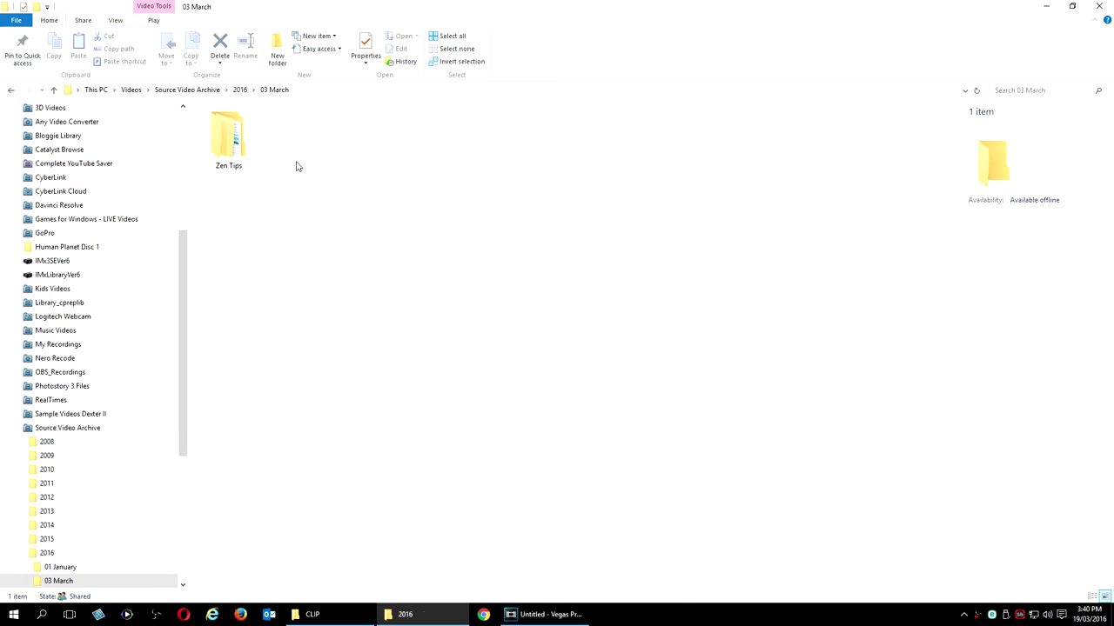
double_click(236, 162)
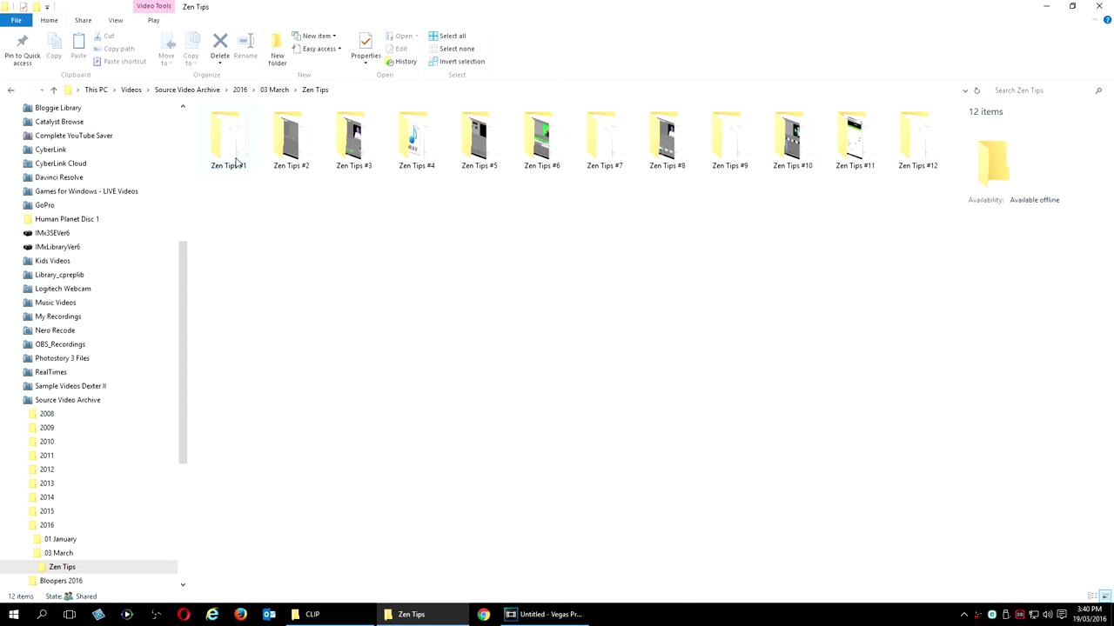
left_click(917, 151)
double_click(917, 151)
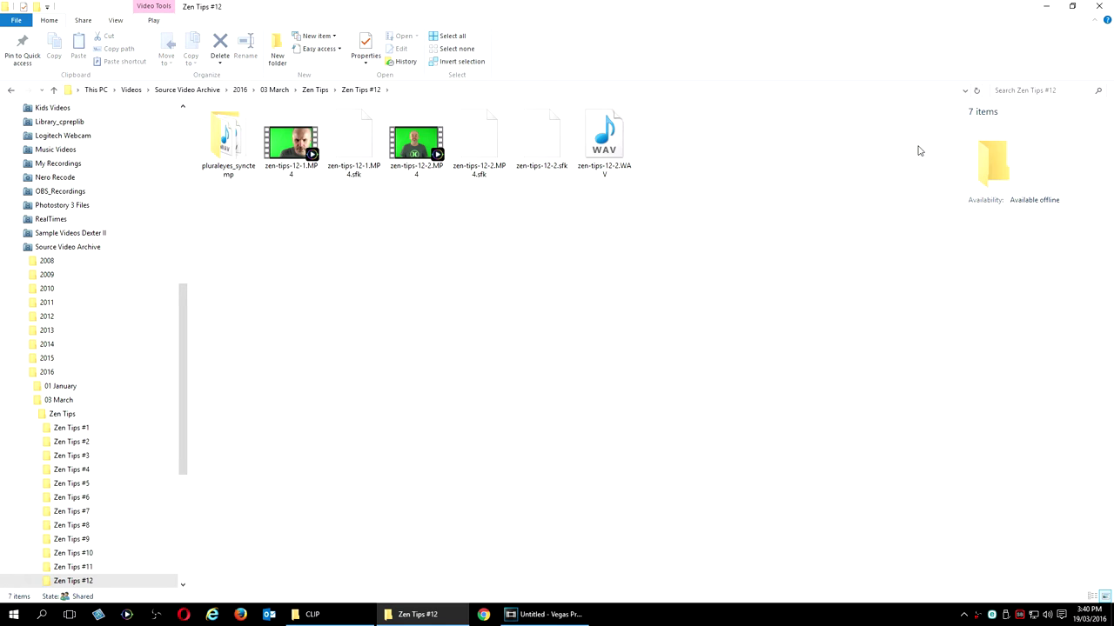
left_click(1072, 6)
left_click_drag(670, 24, 829, 84)
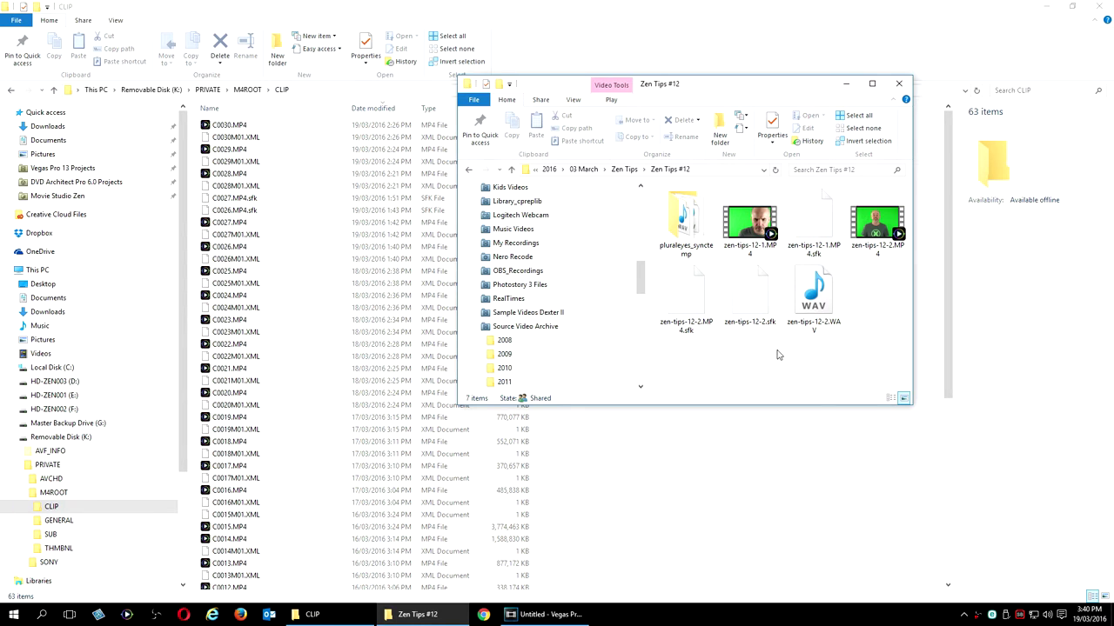
left_click(901, 84)
Switch to Vegas Pro and show the Device Explorer window, enlarged over the workspace.
left_click(545, 614)
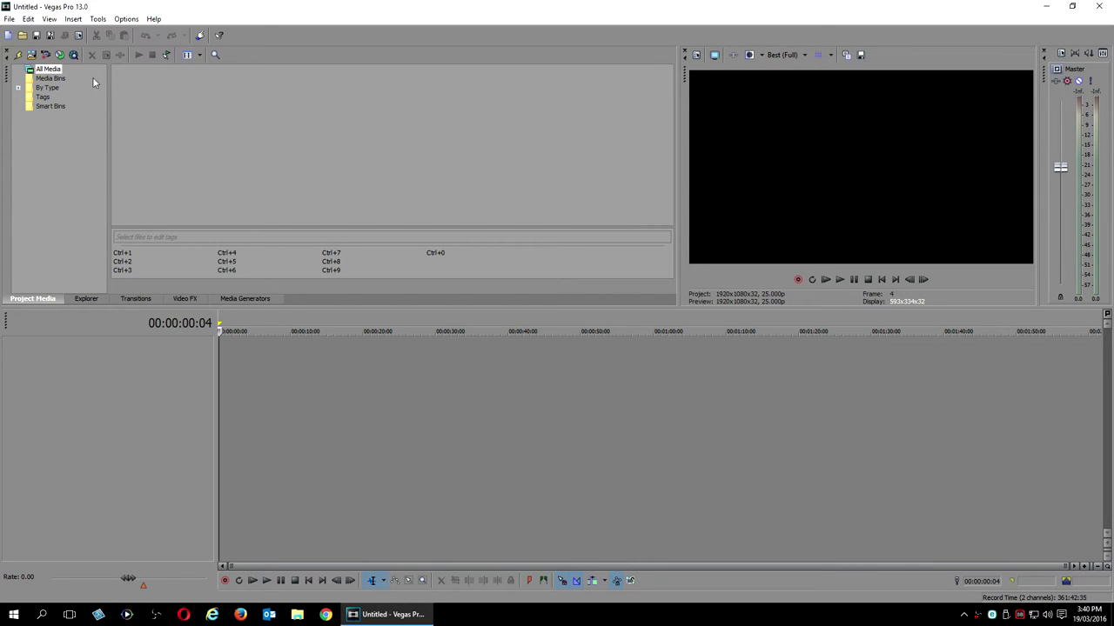
left_click(49, 18)
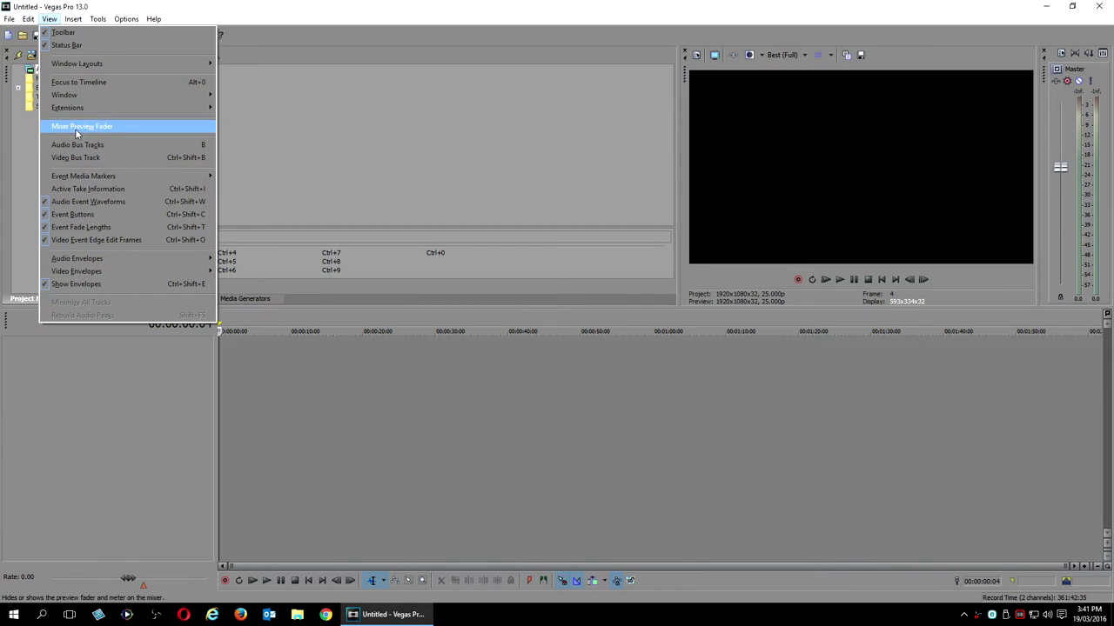
mouse_move(75, 98)
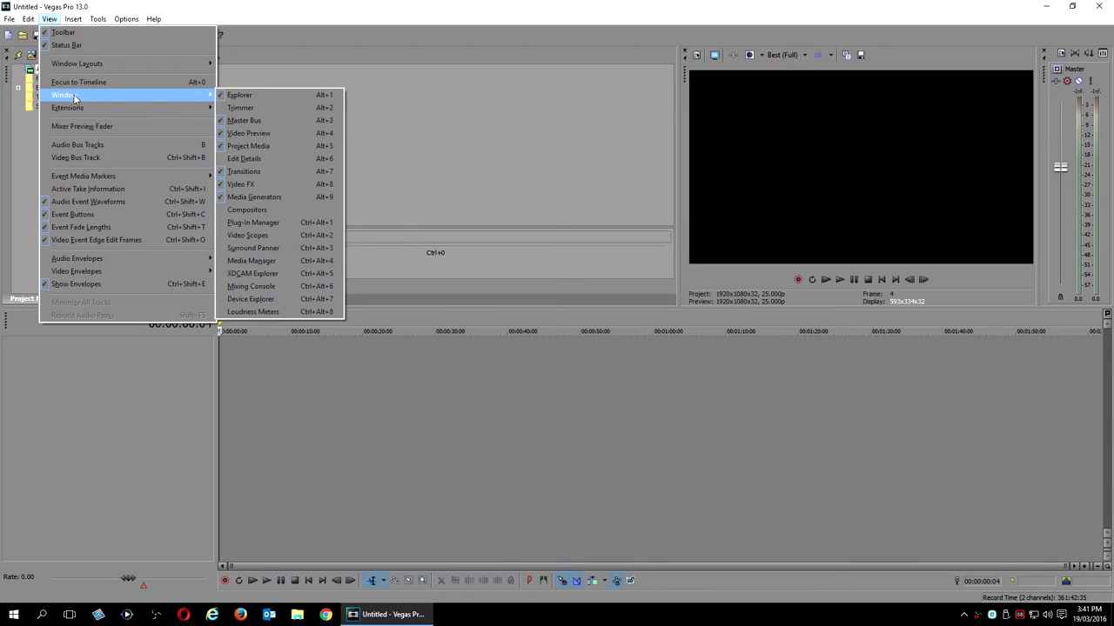
left_click(261, 300)
left_click_drag(594, 163, 472, 129)
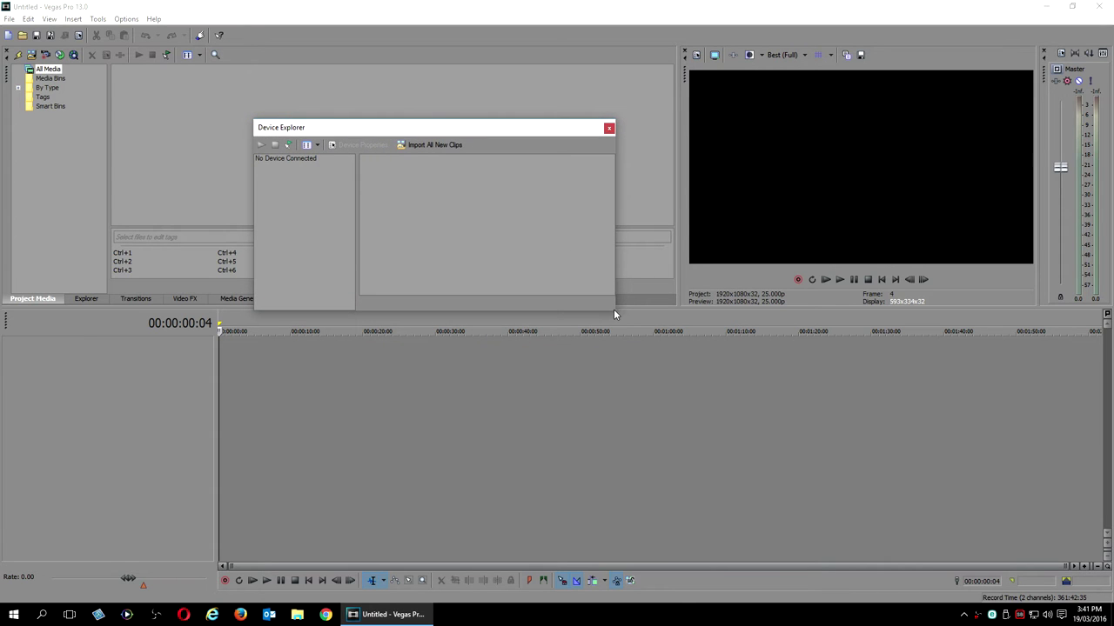
left_click_drag(614, 310, 742, 441)
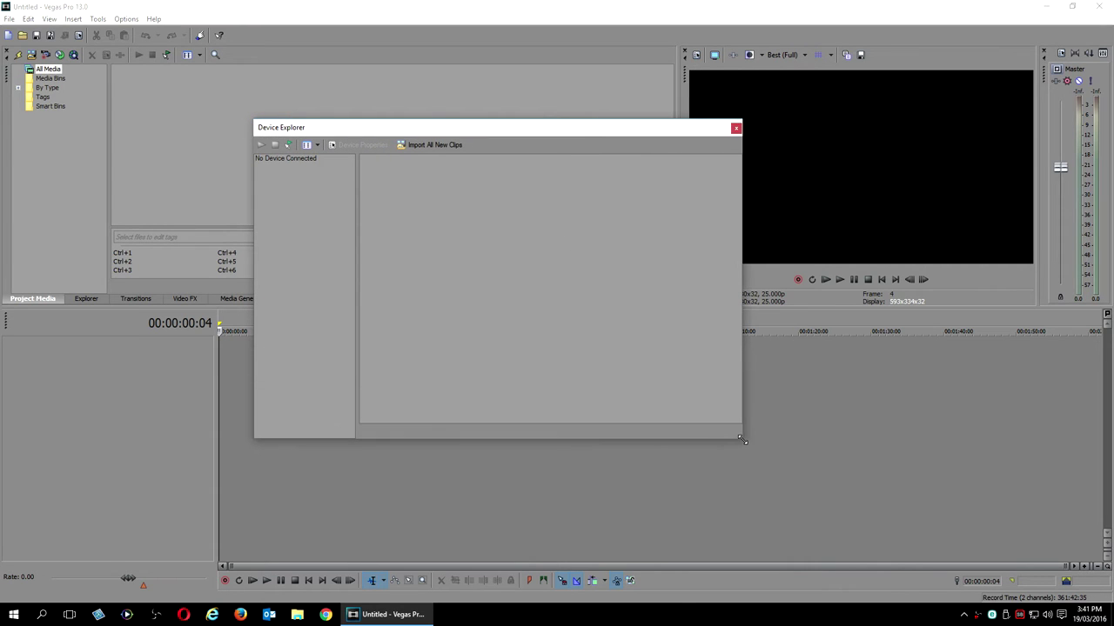
left_click_drag(517, 130, 454, 145)
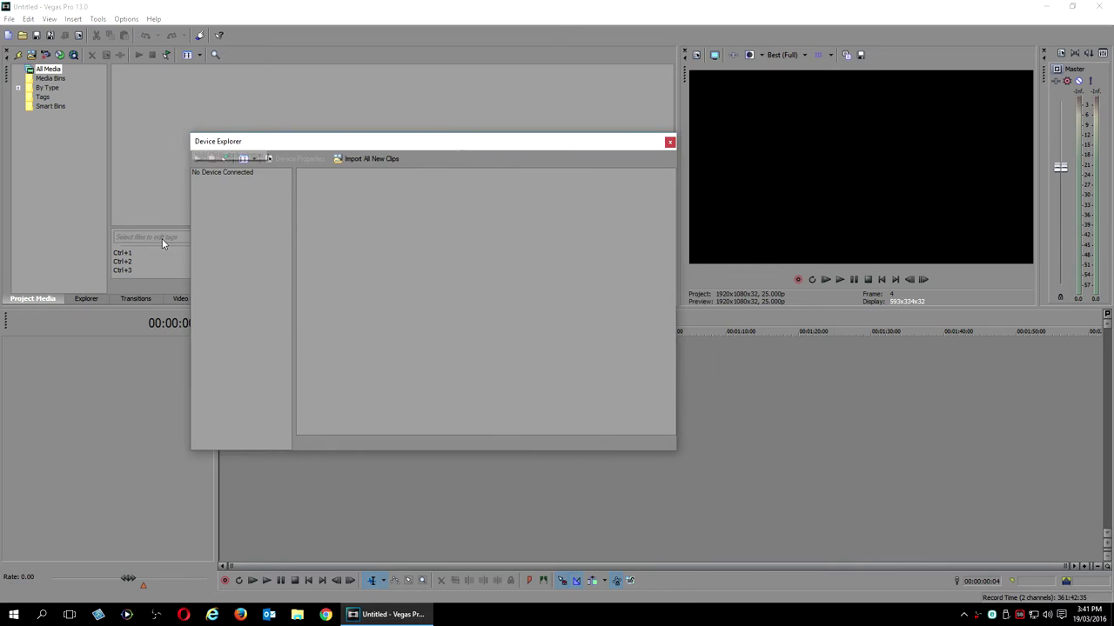
left_click(254, 158)
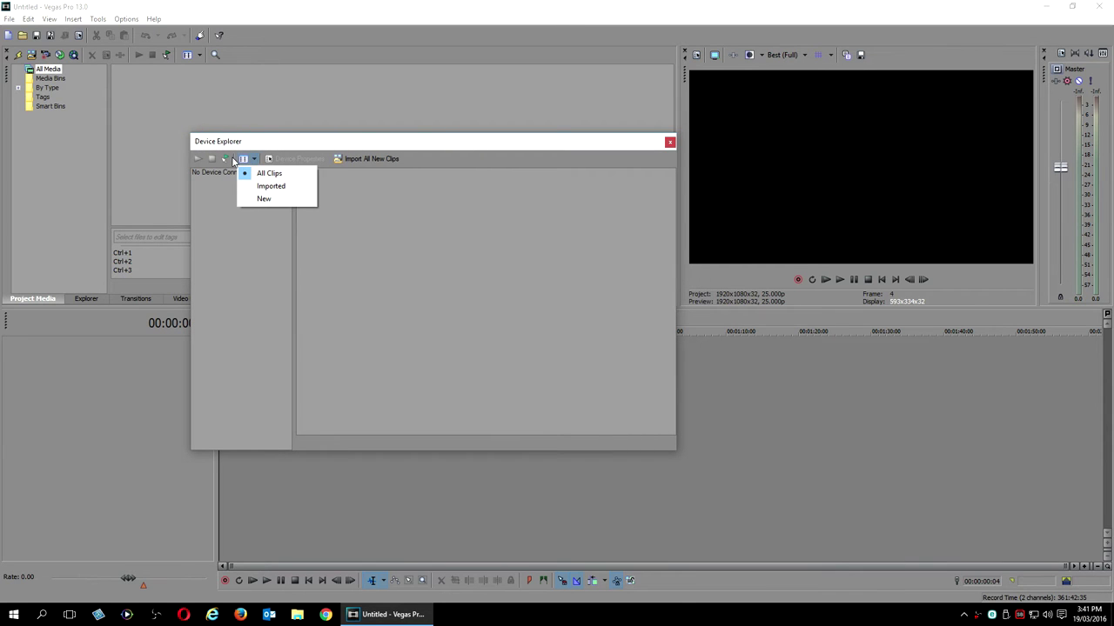
left_click(235, 161)
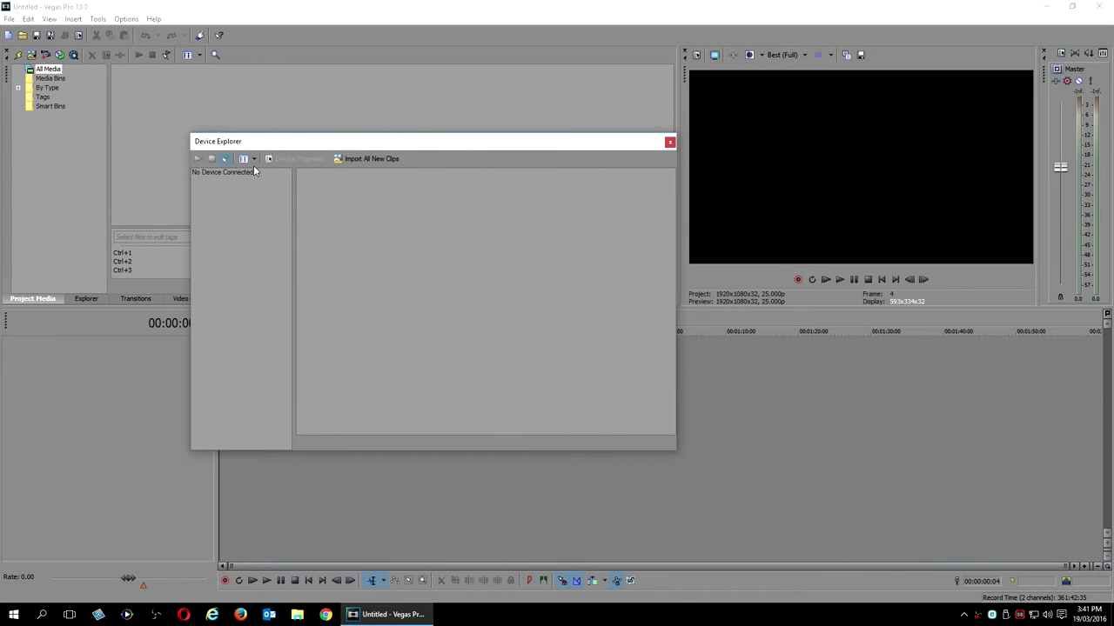
left_click(254, 160)
left_click(269, 146)
Choose the PRIVATE folder on Removable Disk (K:) as the Device Explorer's source folder.
right_click(214, 178)
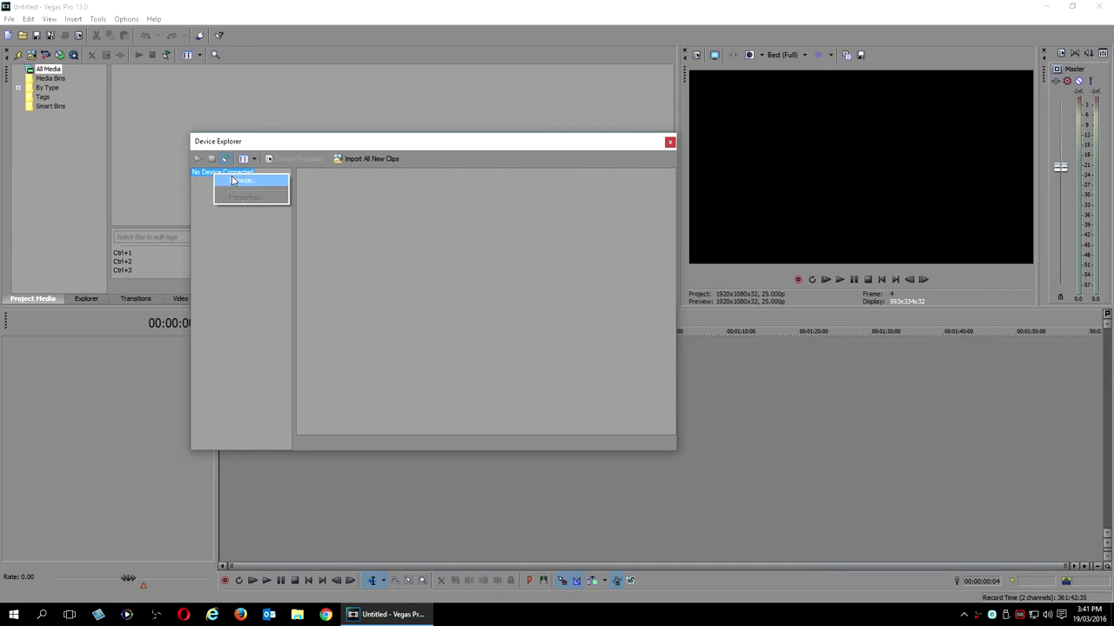
left_click(248, 180)
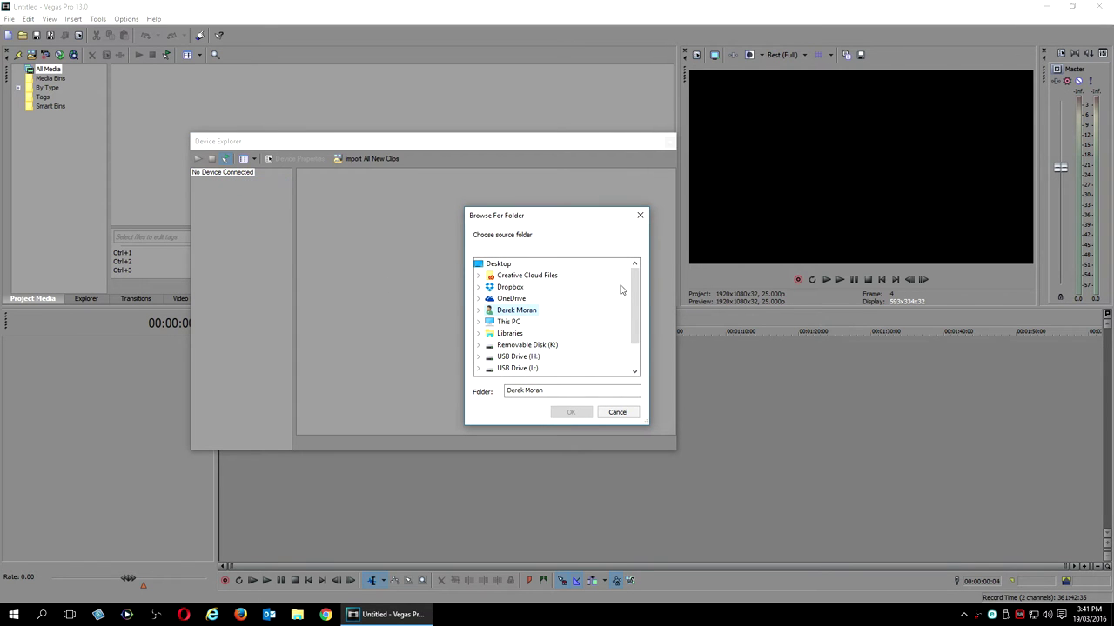
left_click(510, 321)
left_click_drag(635, 299, 636, 337)
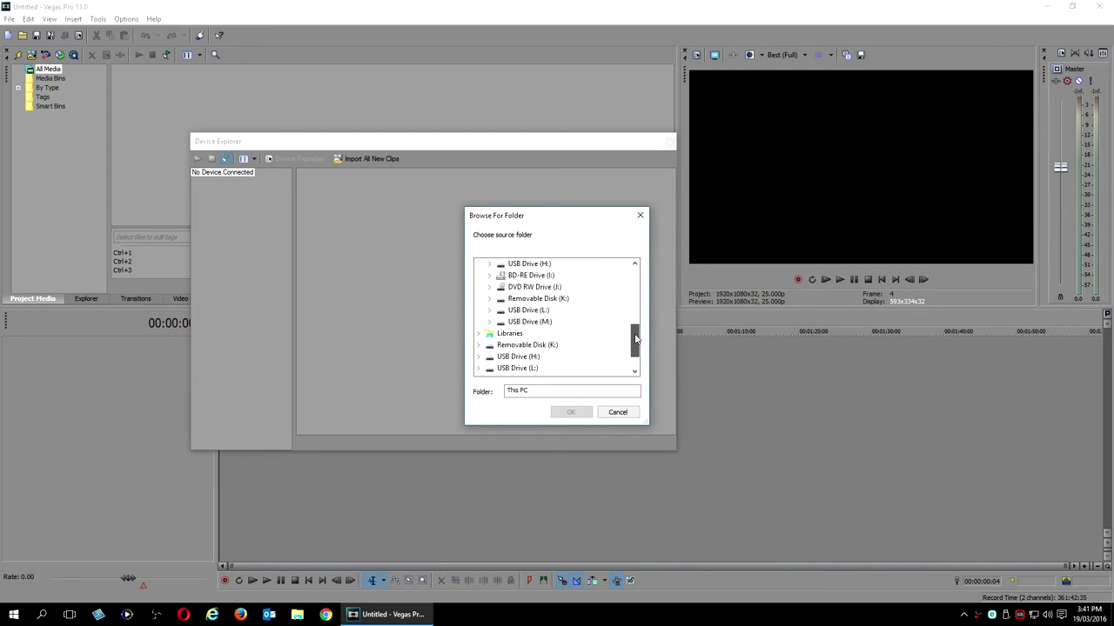
left_click(537, 298)
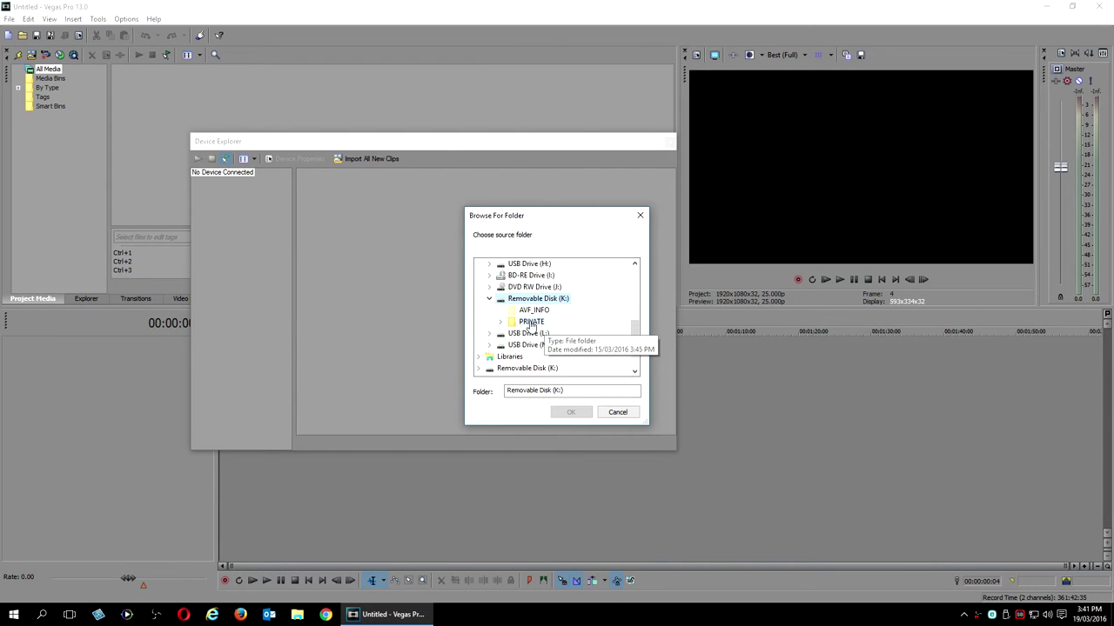
left_click(530, 322)
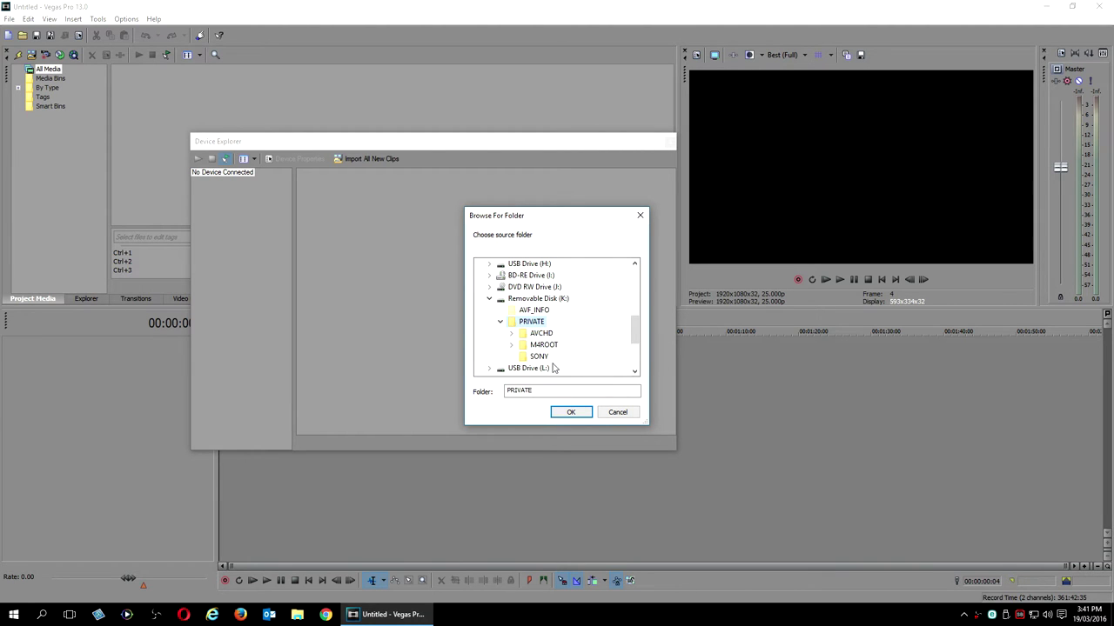
left_click(559, 414)
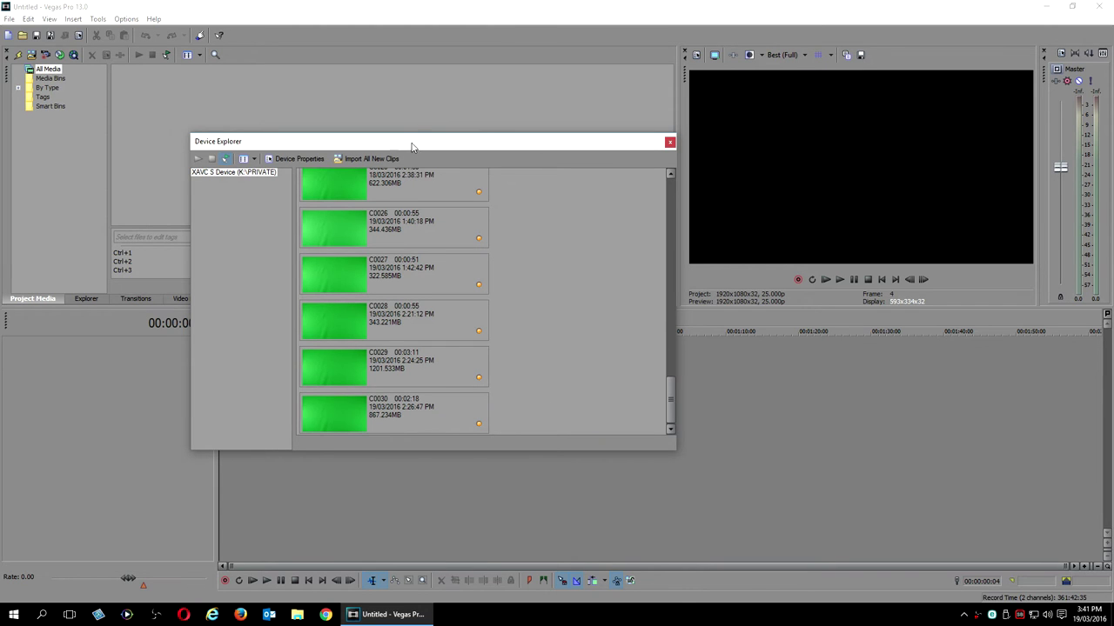
Widen the Device Explorer to two columns of clips and preview clip C0001.
left_click_drag(412, 147, 343, 148)
left_click_drag(607, 302, 658, 302)
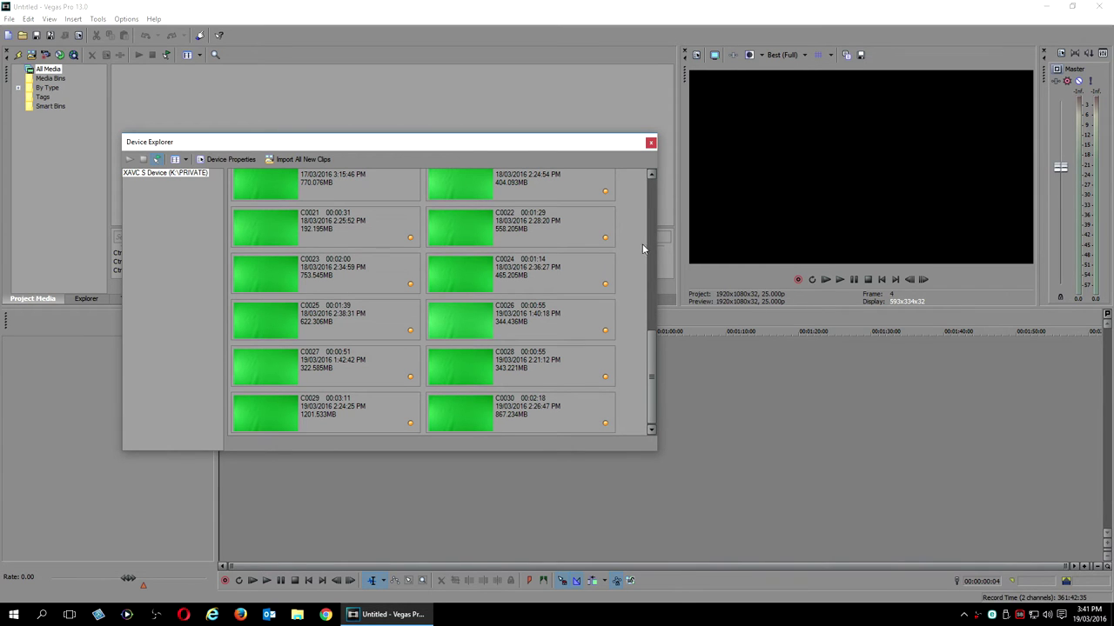
left_click_drag(655, 364, 646, 202)
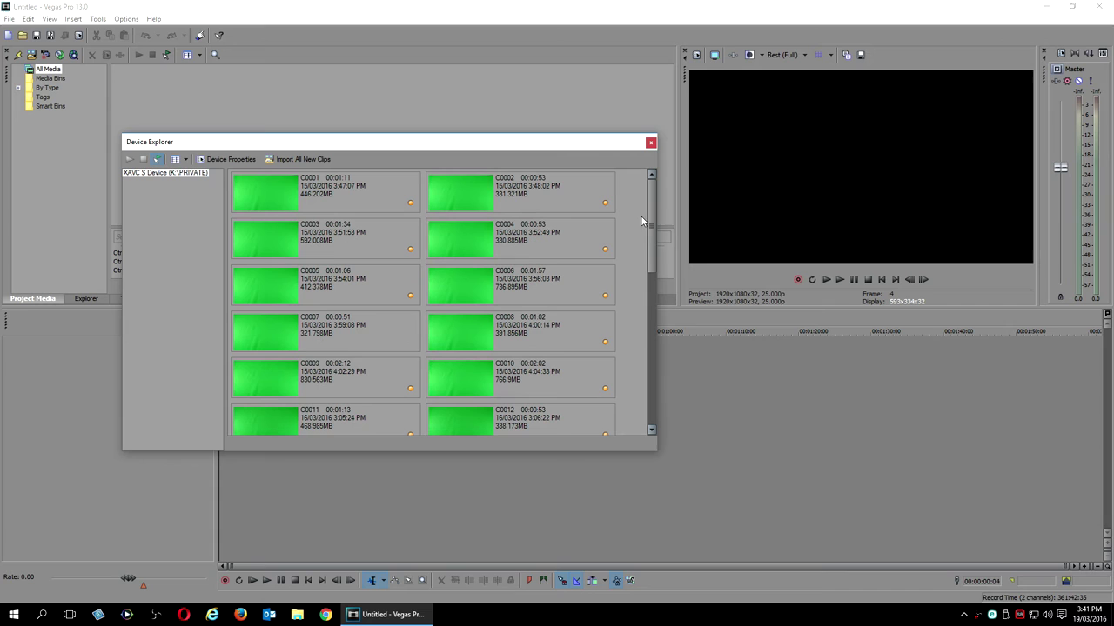
left_click(280, 191)
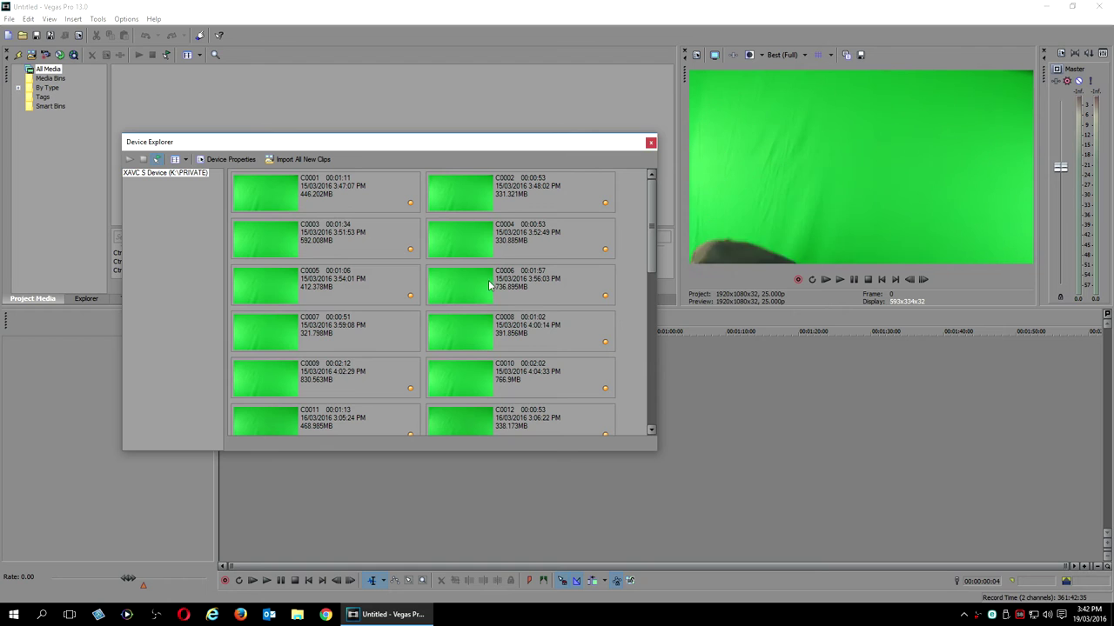
Move the Device Explorer lower in the workspace and open clip C0001 in the Trimmer.
left_click_drag(351, 141, 324, 244)
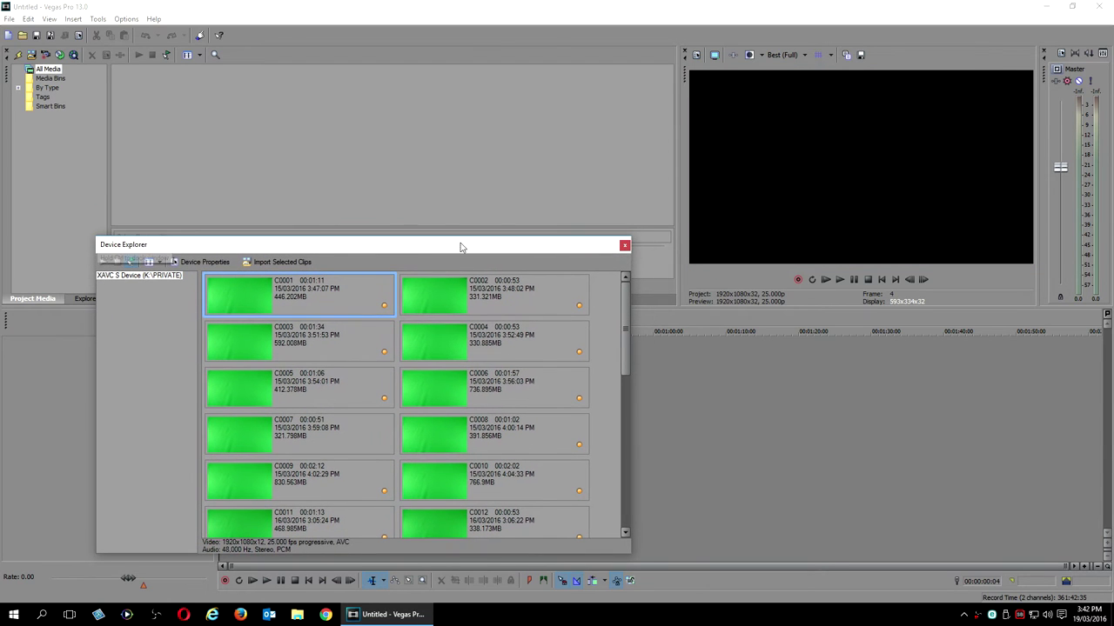
right_click(323, 306)
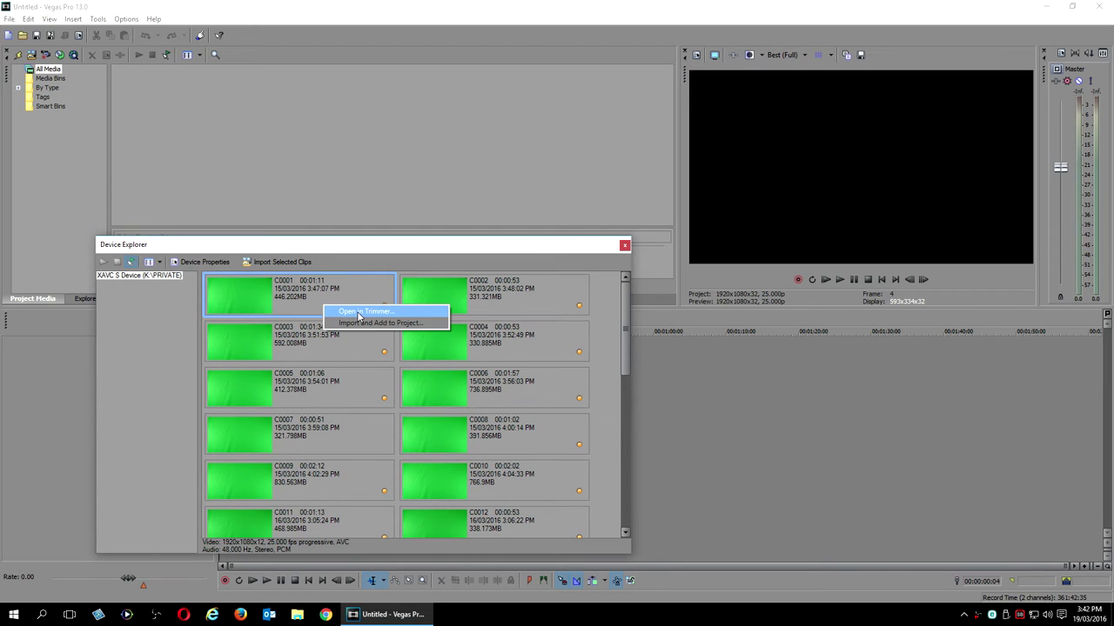
left_click(358, 312)
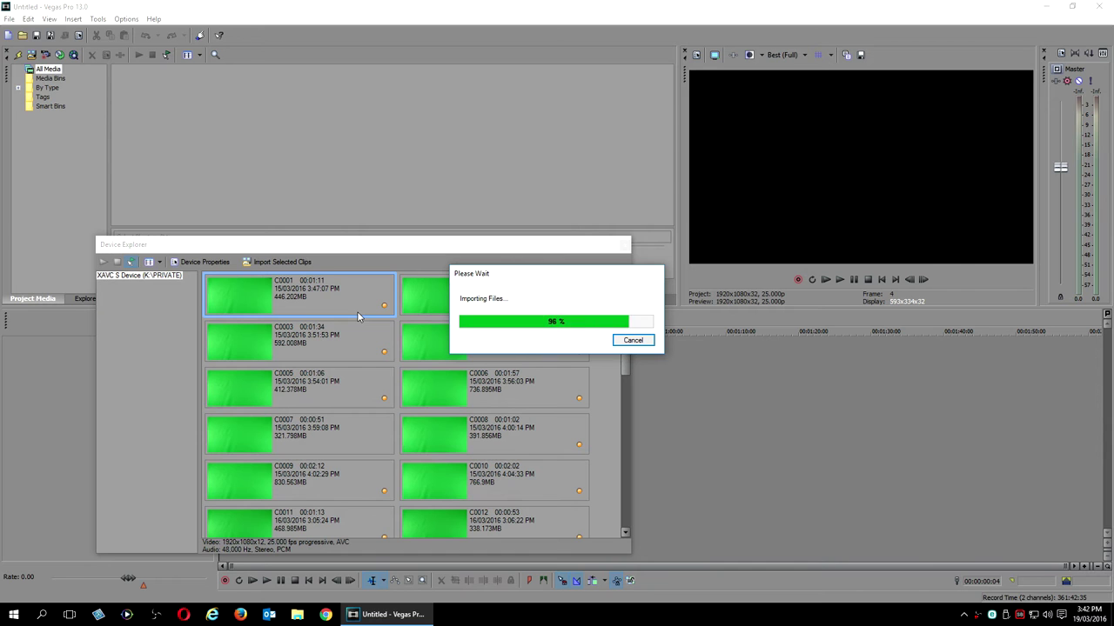
Enlarge the Trimmer window and select the clip's footage from about 07:09:33:12 to 07:10:05:04.
left_click_drag(503, 171, 575, 93)
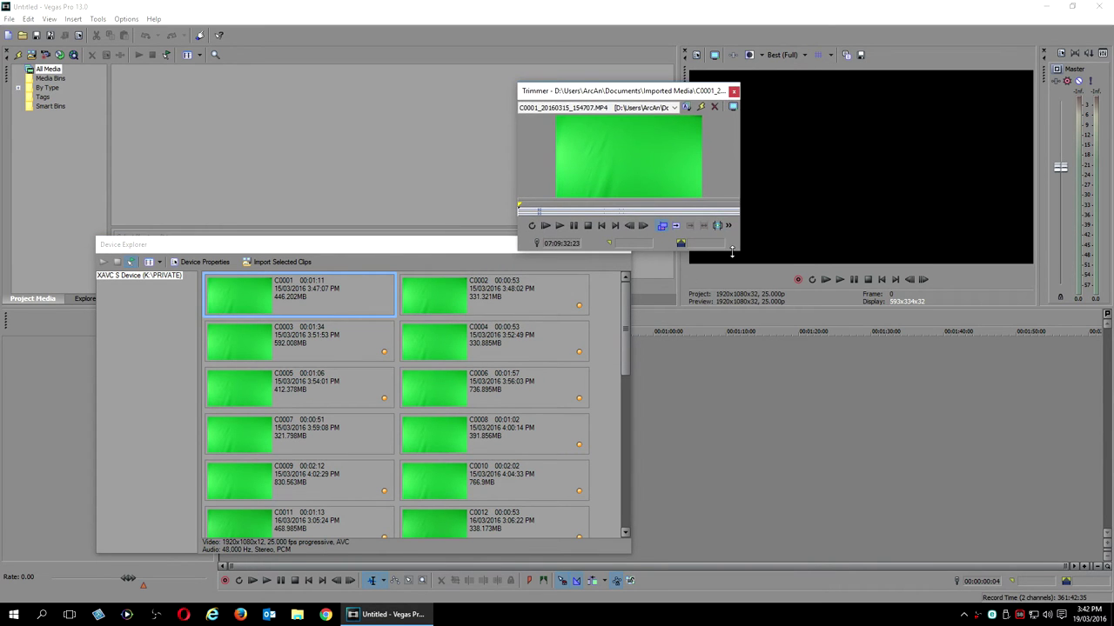
left_click_drag(742, 254, 1044, 395)
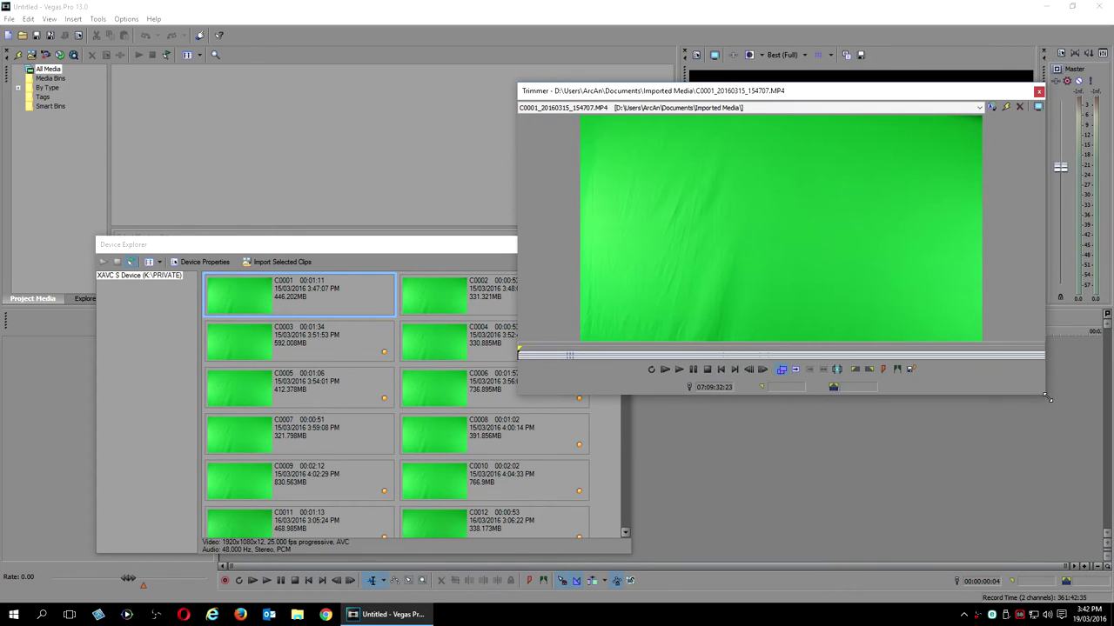
mouse_move(522, 354)
left_mouse_down()
mouse_move(928, 351)
mouse_move(654, 351)
mouse_move(754, 352)
left_mouse_up()
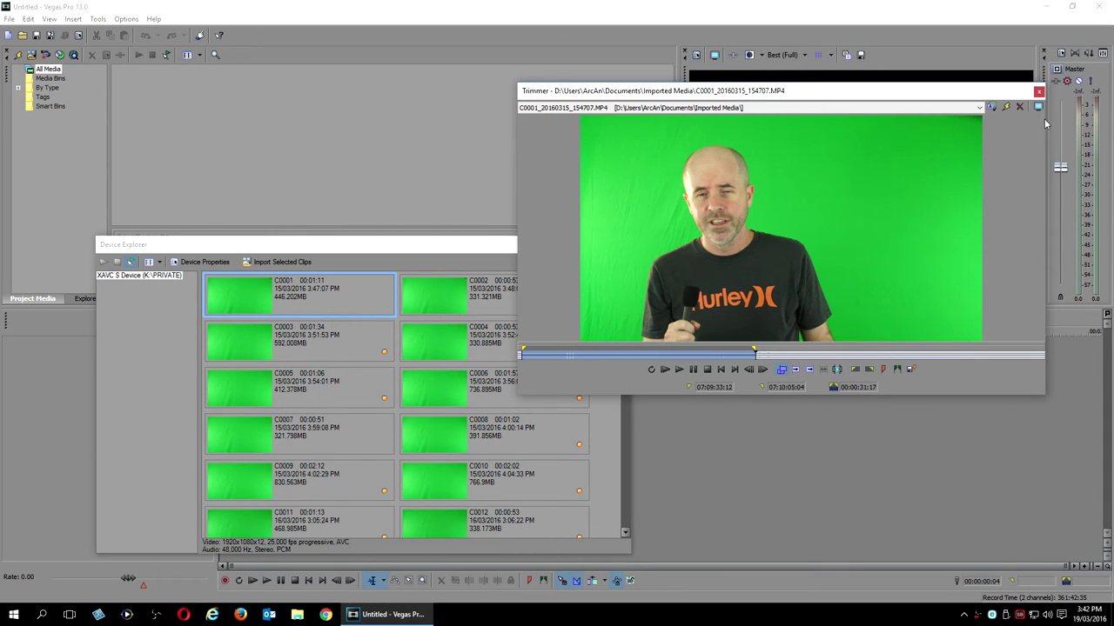
Close the Trimmer and check the XAVC S device's capture folder in its device properties.
left_click(1038, 91)
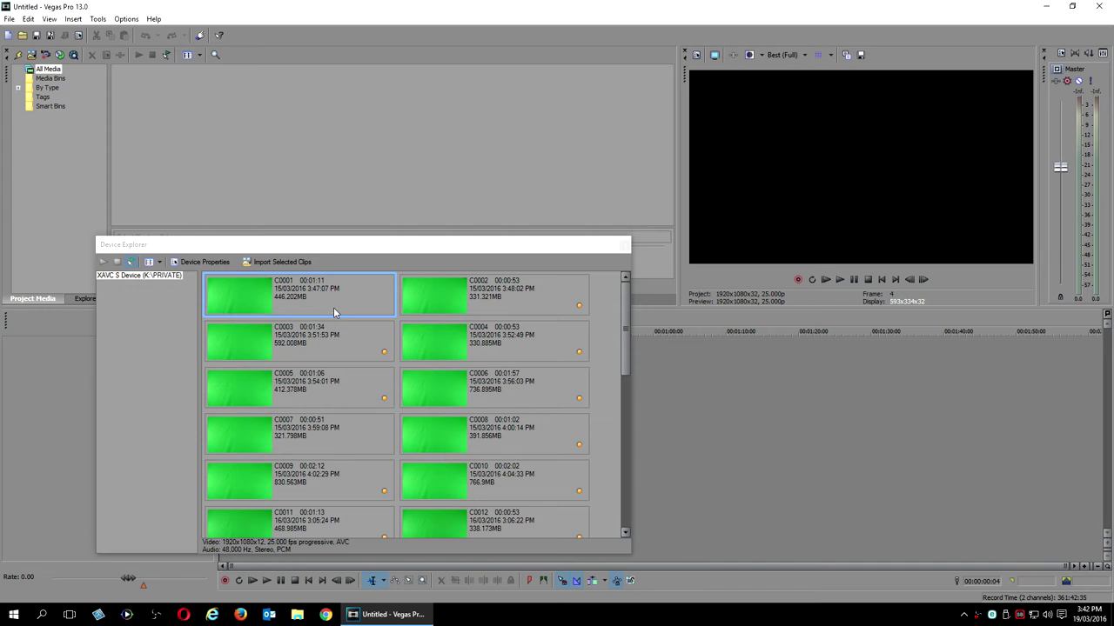
left_click(184, 265)
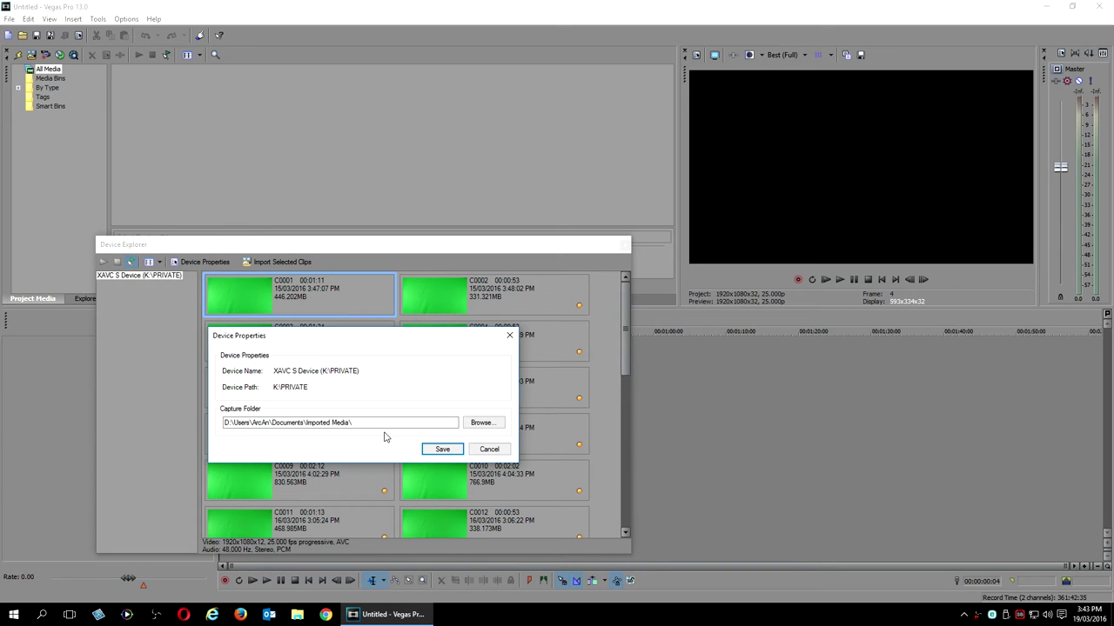
left_click(481, 447)
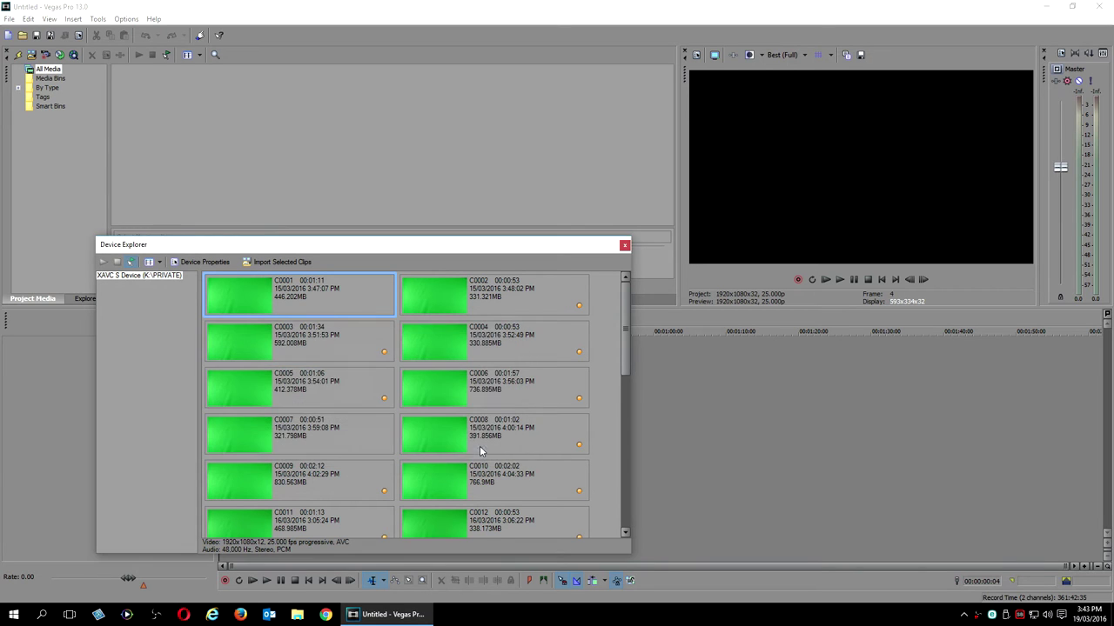
Import clip C0002 from the Device Explorer into the project and place it at the start of the empty timeline.
left_click(487, 300)
right_click(488, 301)
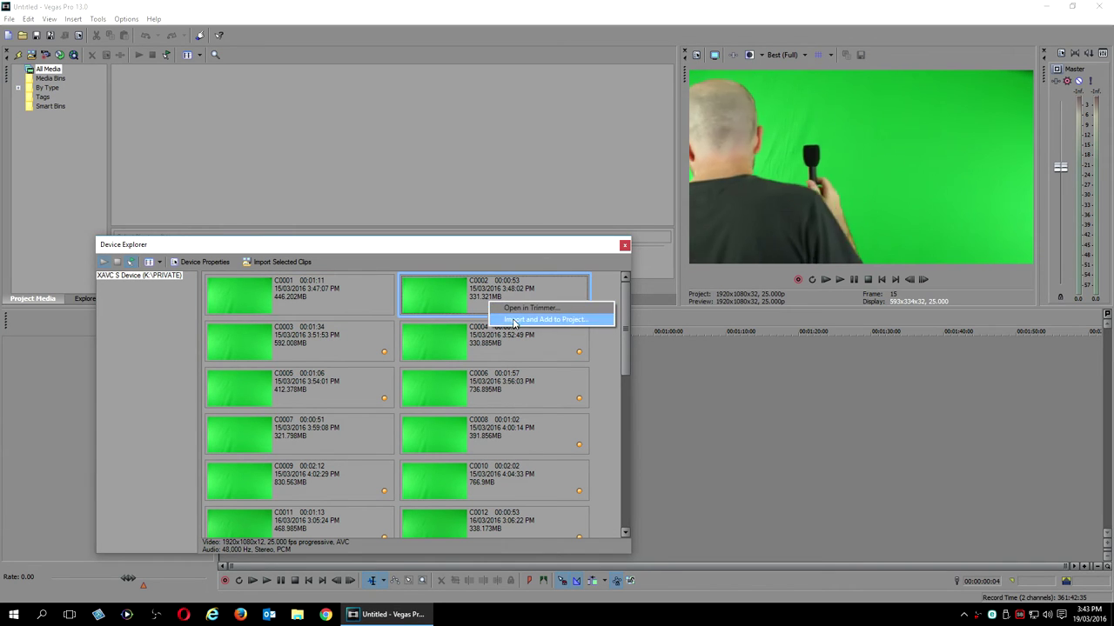
left_click(513, 321)
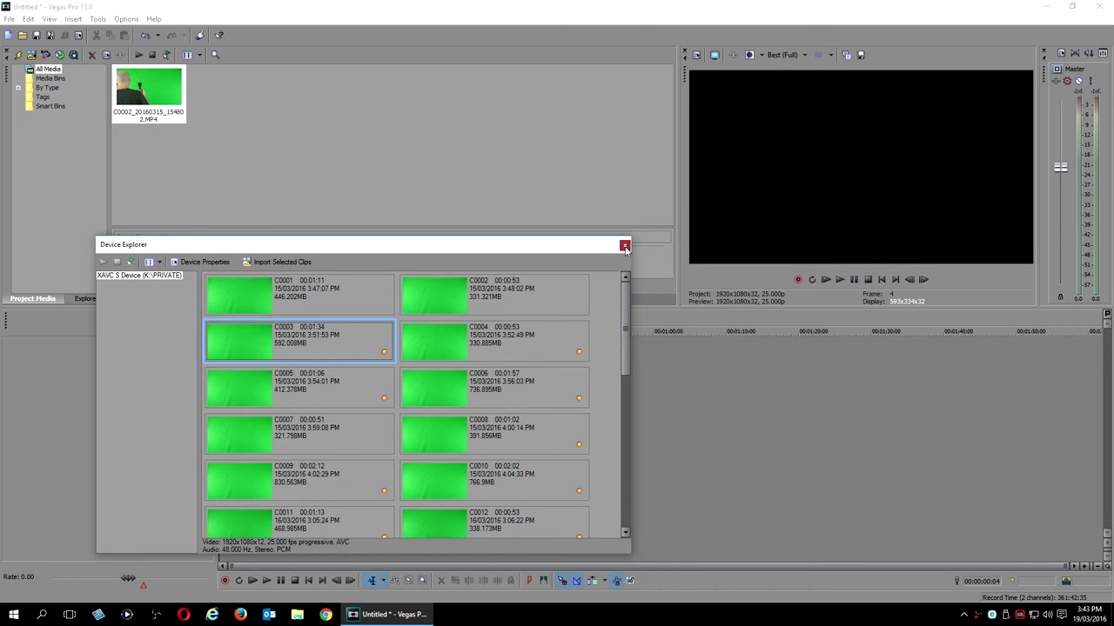
left_click(625, 245)
left_click_drag(136, 82, 196, 403)
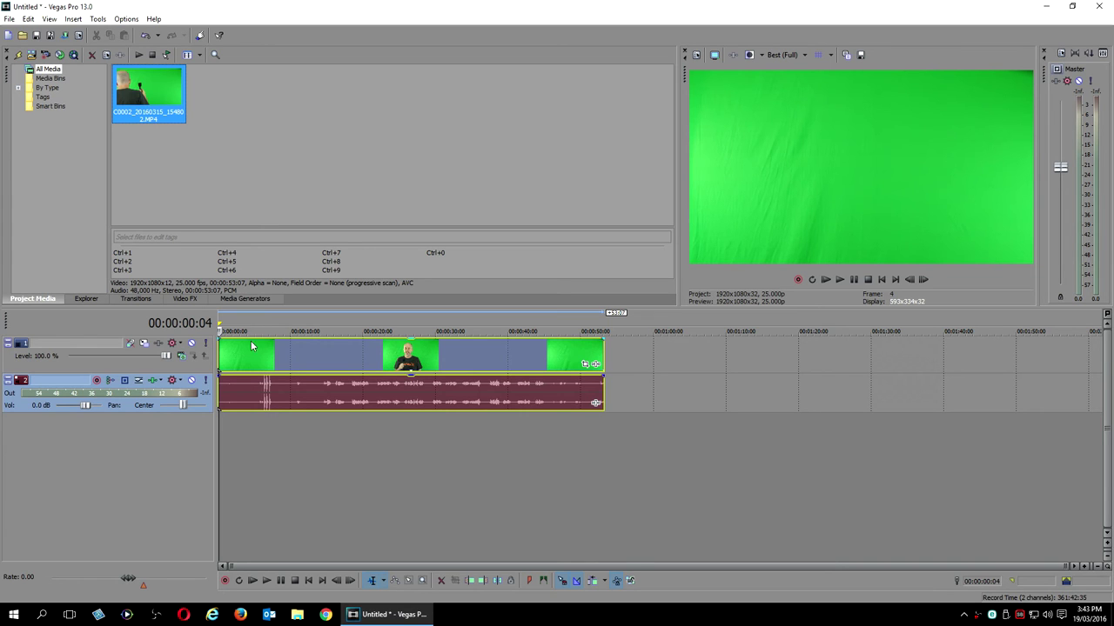
Start saving the project under a new name and create a folder named project1 inside Vegas Pro 13 Projects.
left_click(10, 19)
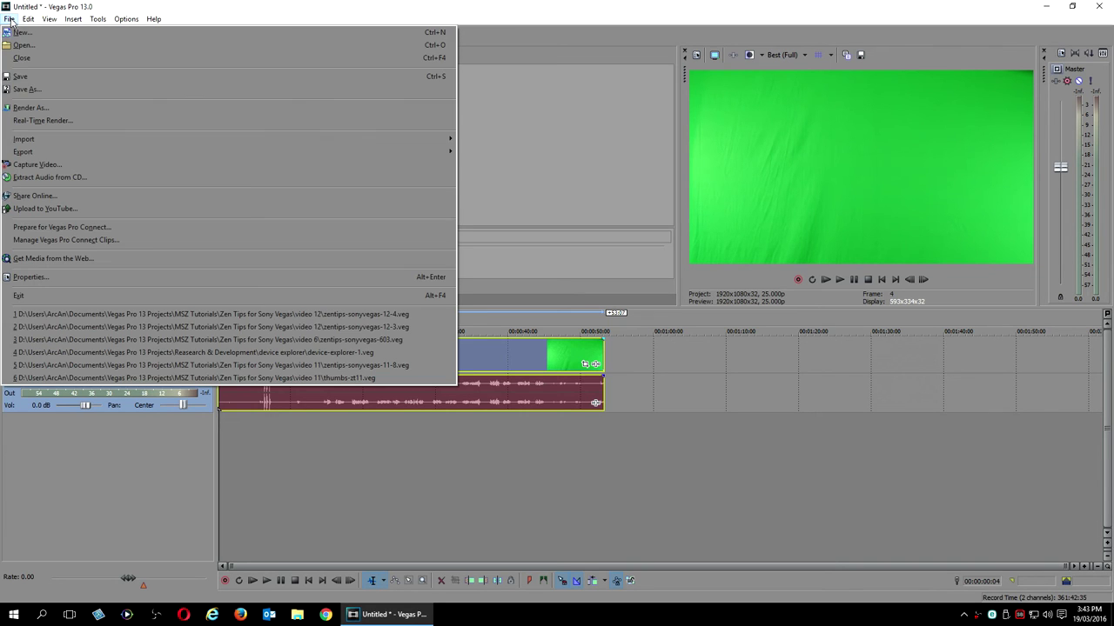
left_click(37, 89)
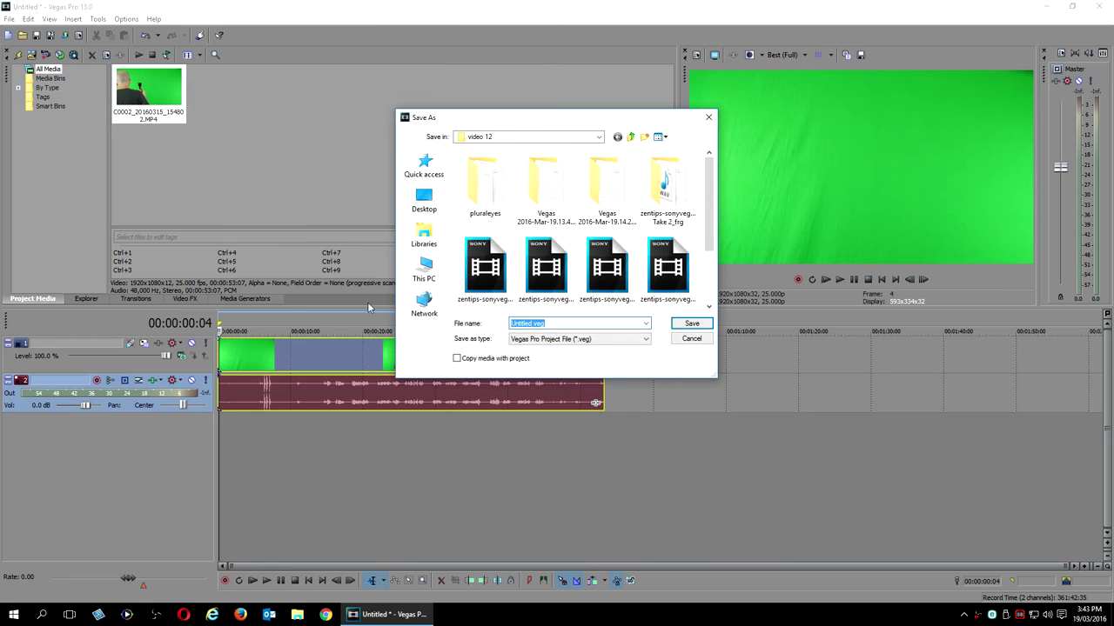
left_click(598, 136)
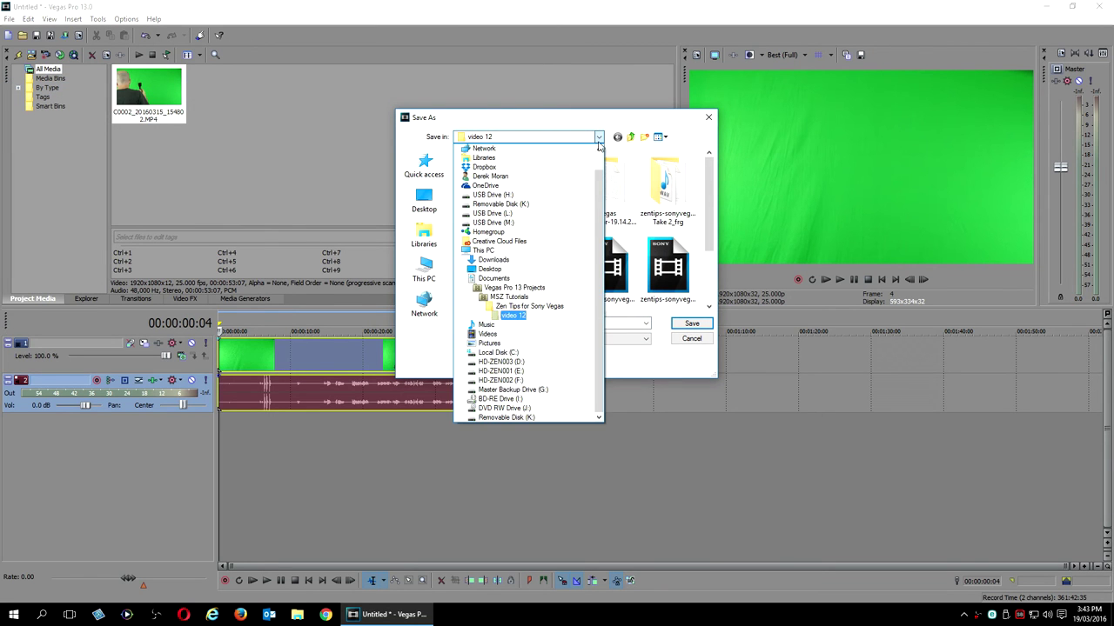
left_click(546, 300)
left_click(598, 138)
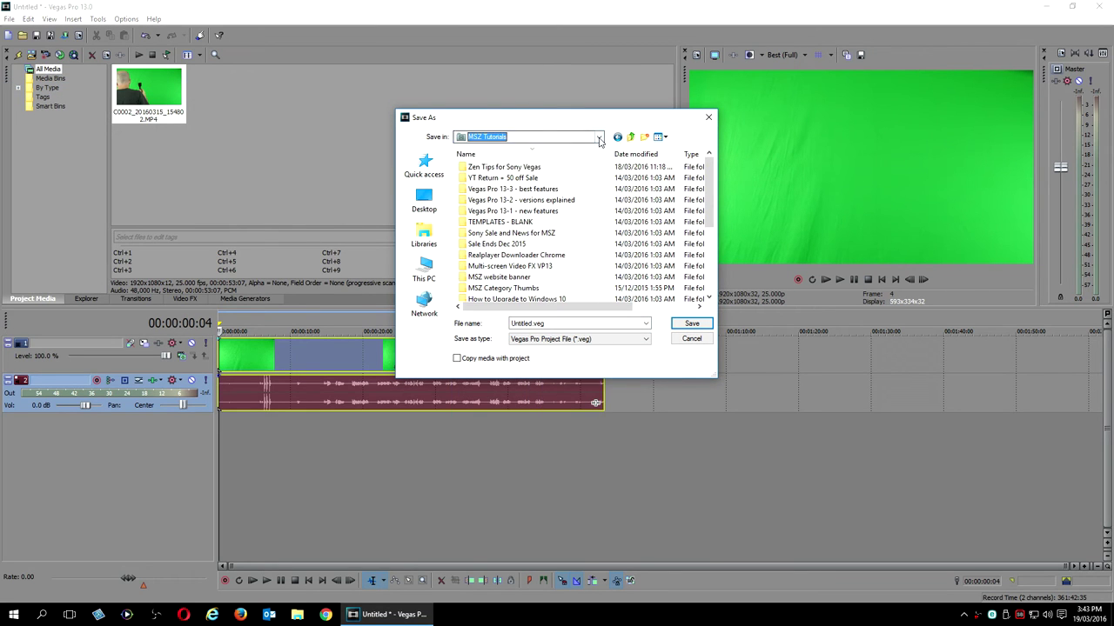
left_click(539, 288)
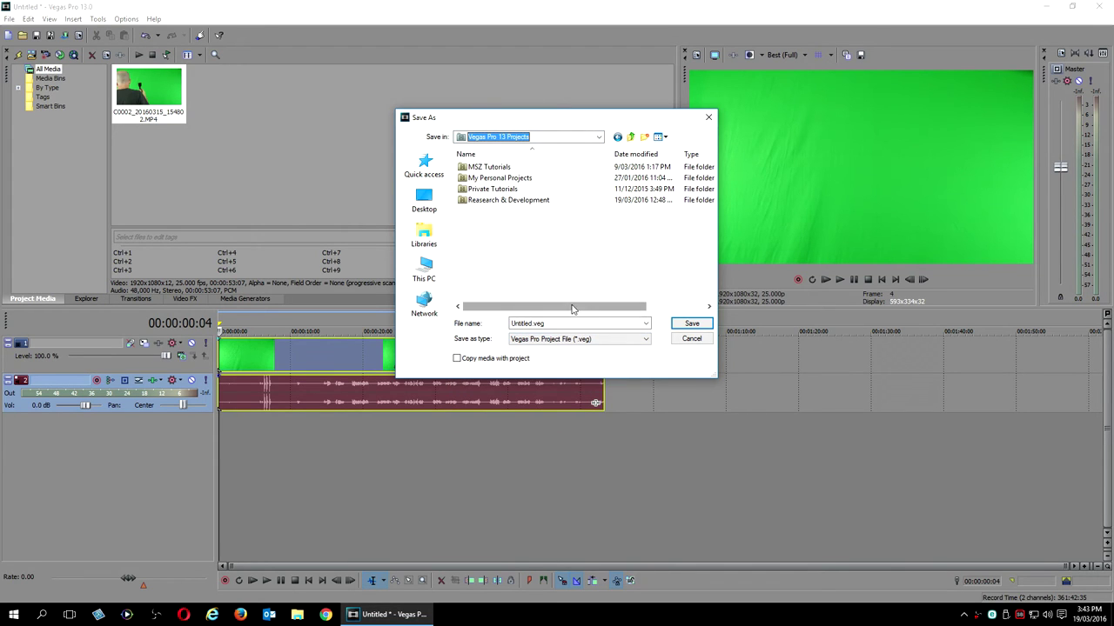
left_click(643, 137)
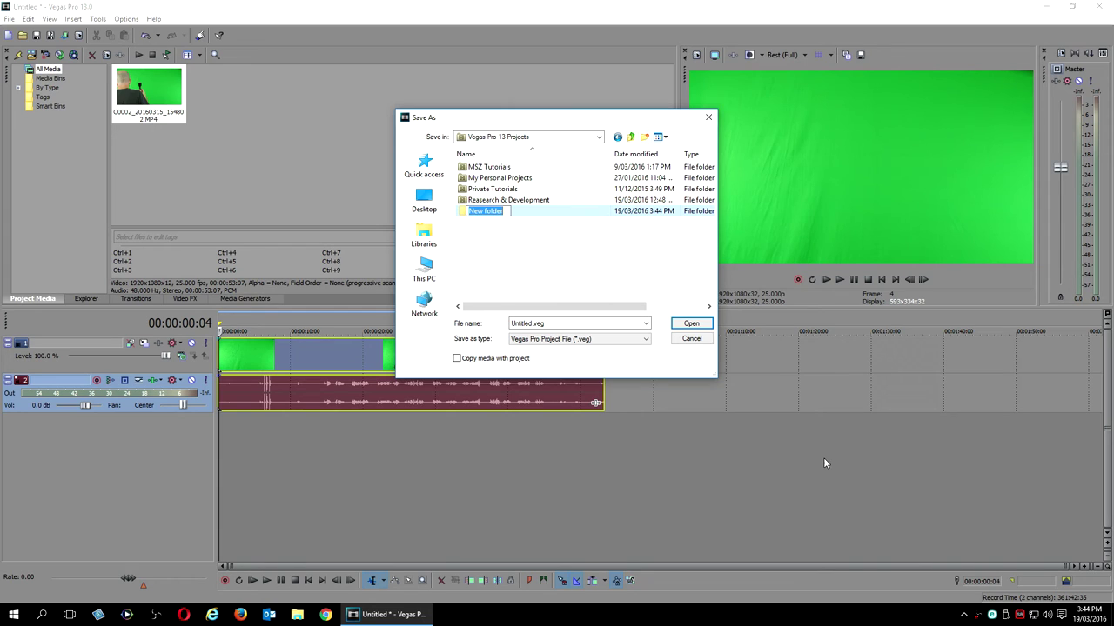
type("project")
key("Return")
Save the project as project1 inside the new project1 folder.
double_click(492, 214)
left_click(539, 323)
type("pr")
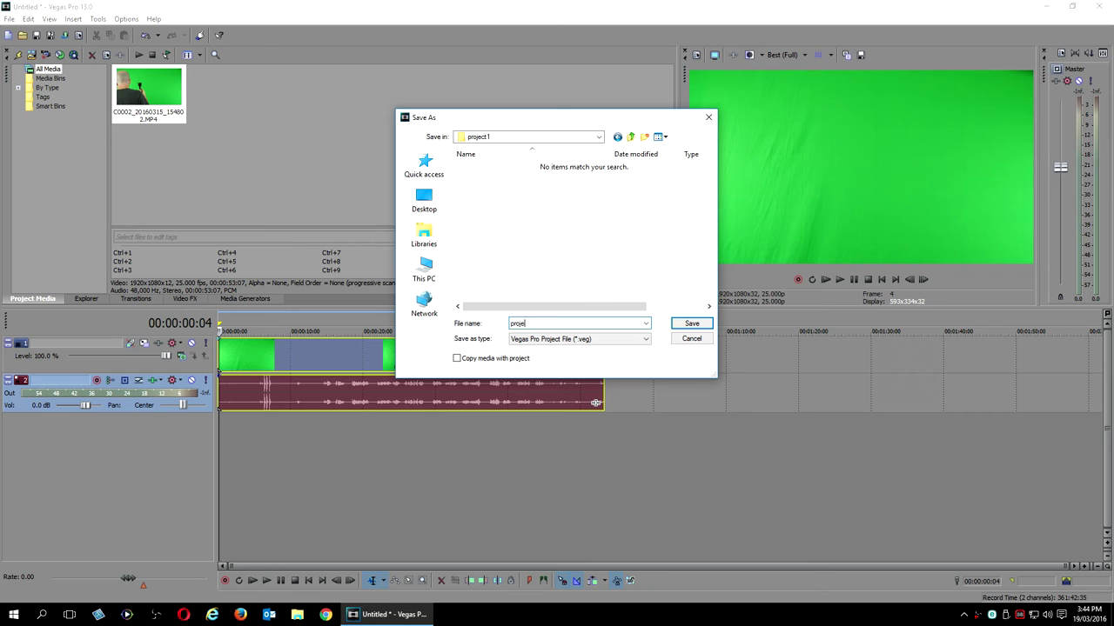
left_click(694, 322)
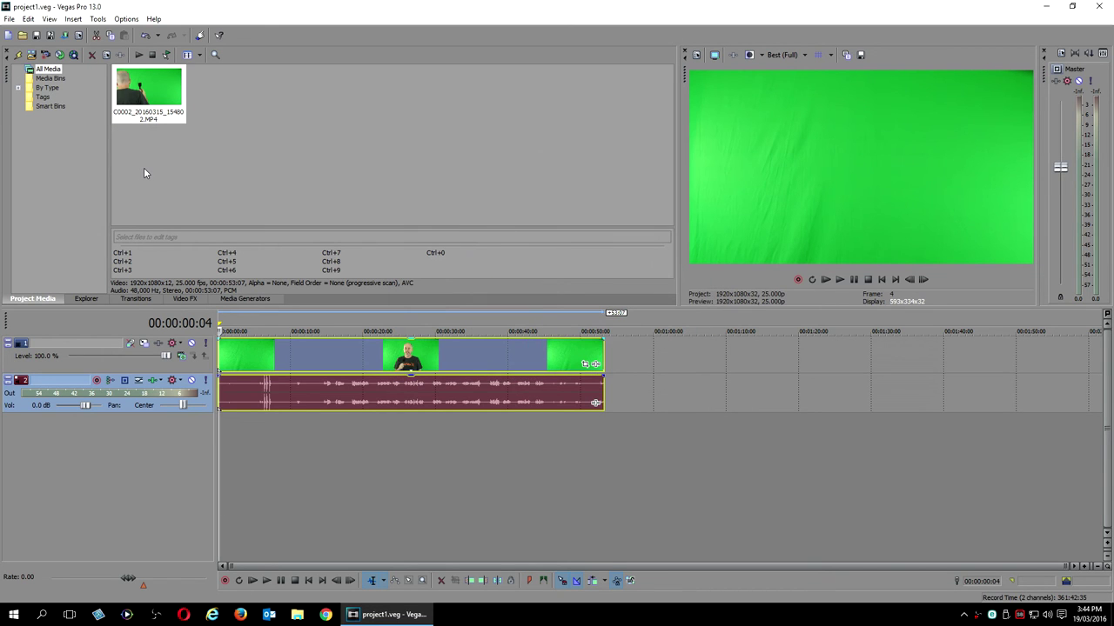
Save the project again over project1.veg with its media copied alongside, using the Copy source media option.
left_click(10, 19)
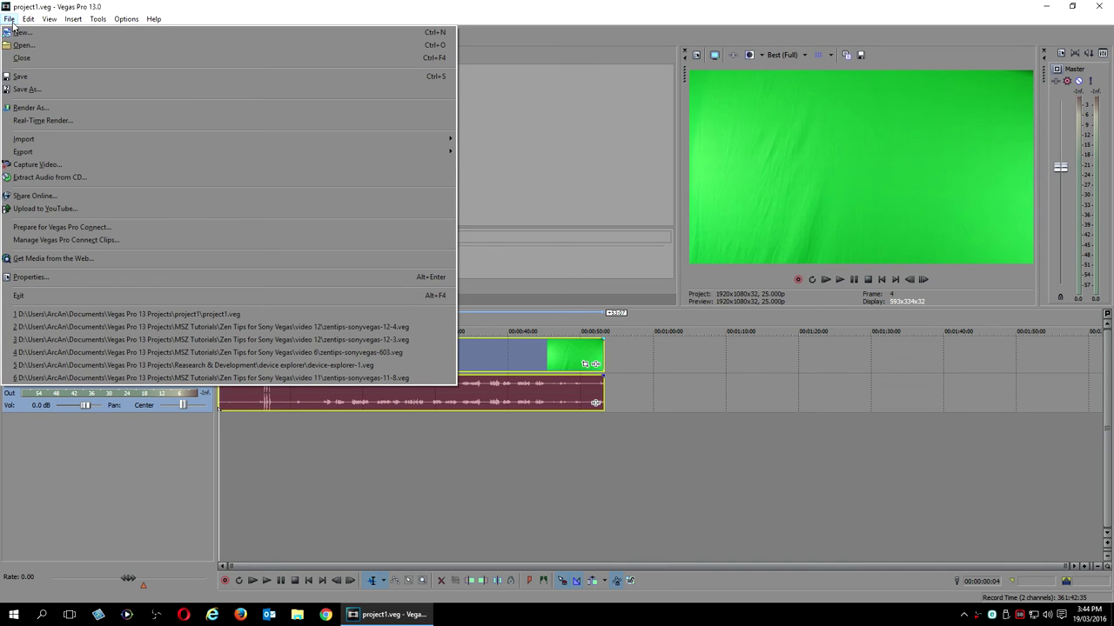
left_click(26, 89)
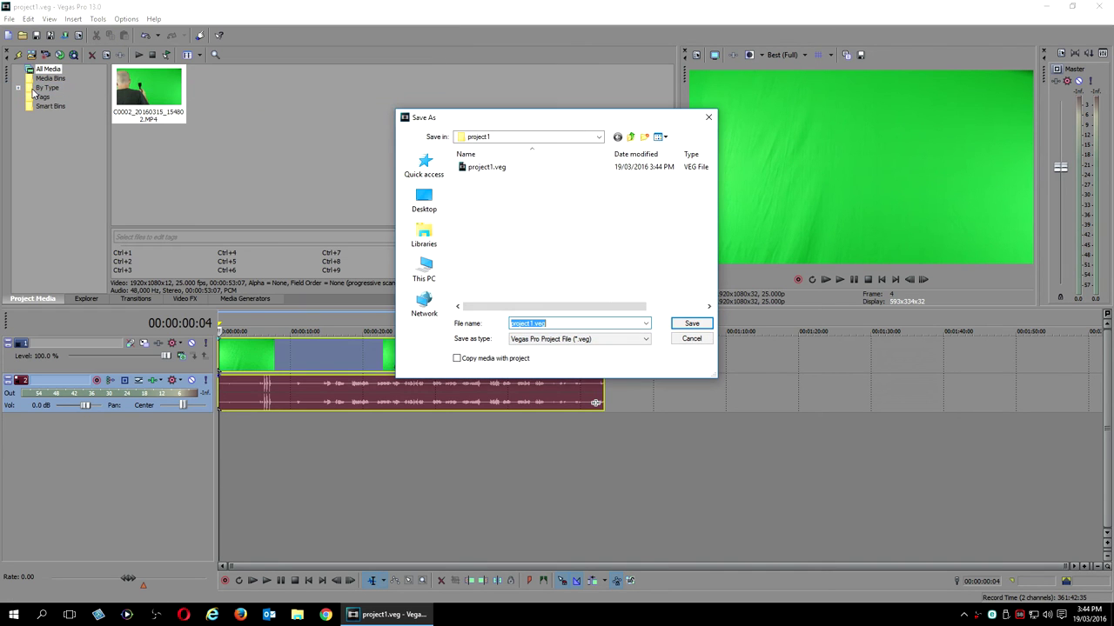
left_click(459, 364)
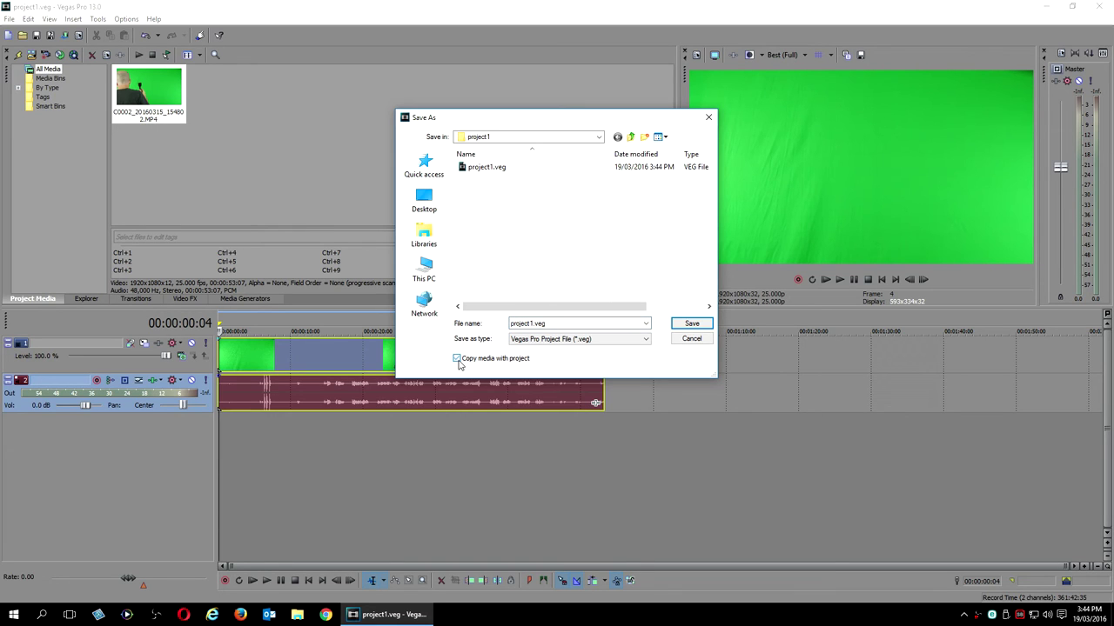
left_click(692, 324)
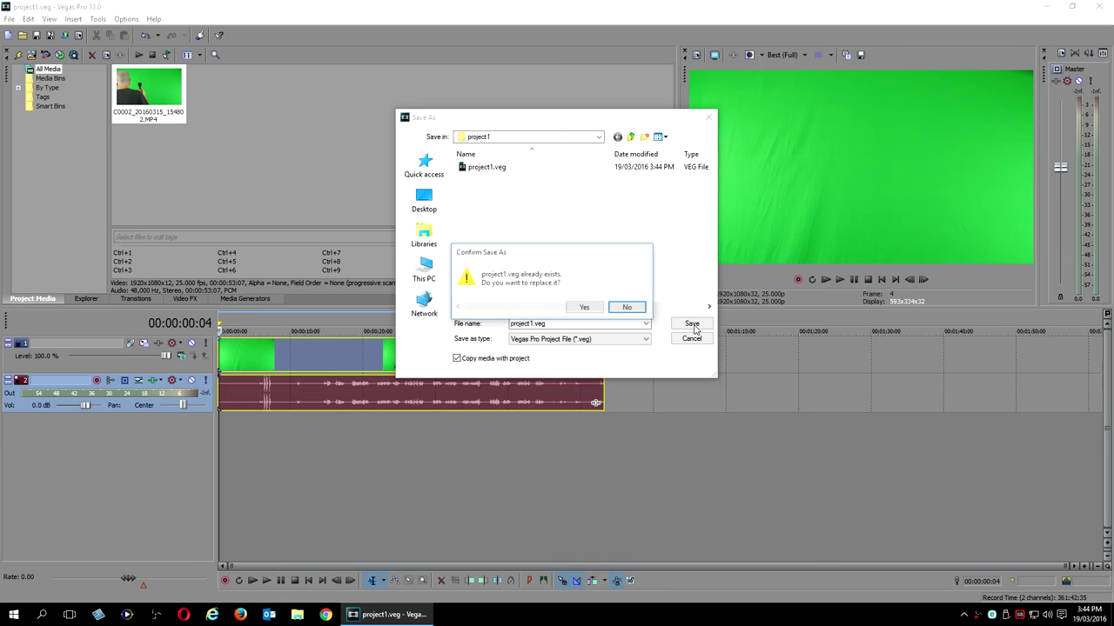
left_click(587, 308)
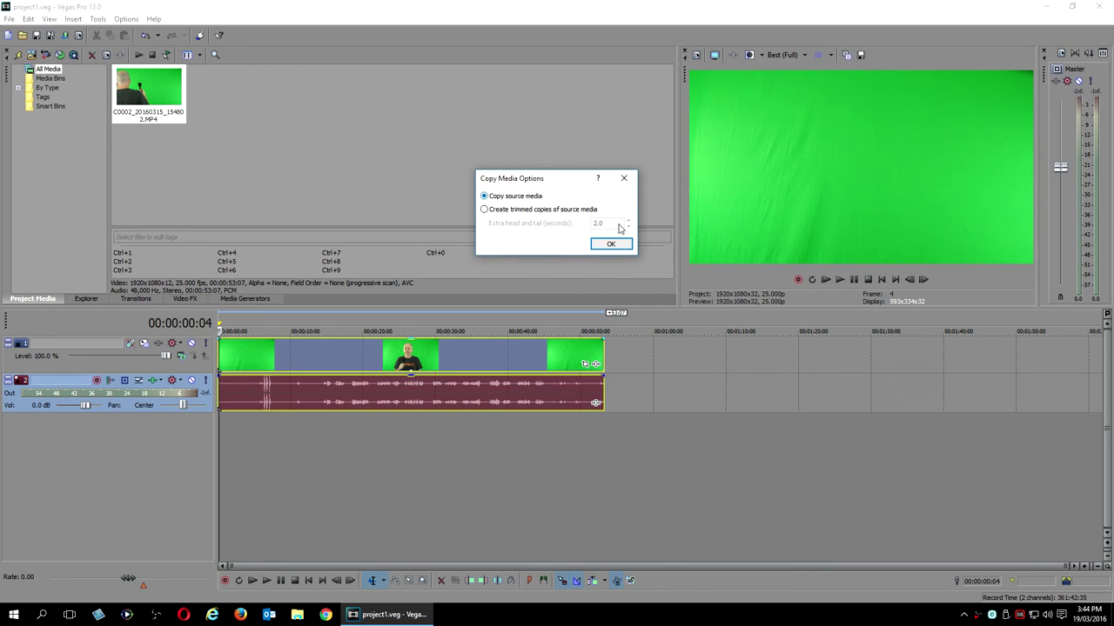
left_click(613, 245)
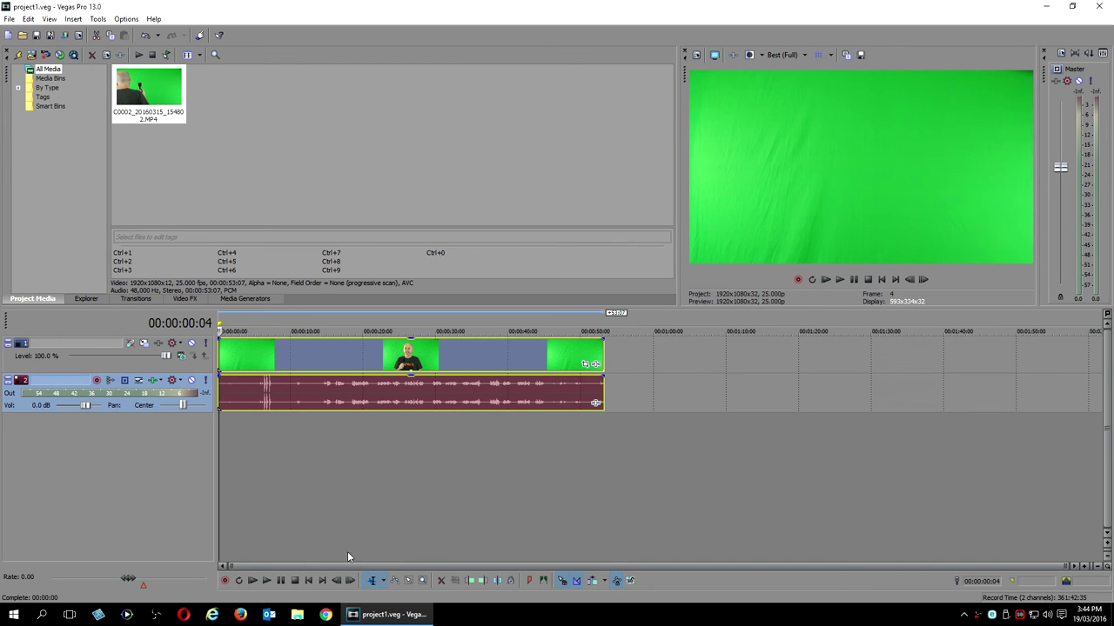
Switch to File Explorer and inspect the files in the project1 folder under Vegas Pro 13 Projects, then minimize the window.
left_click(298, 616)
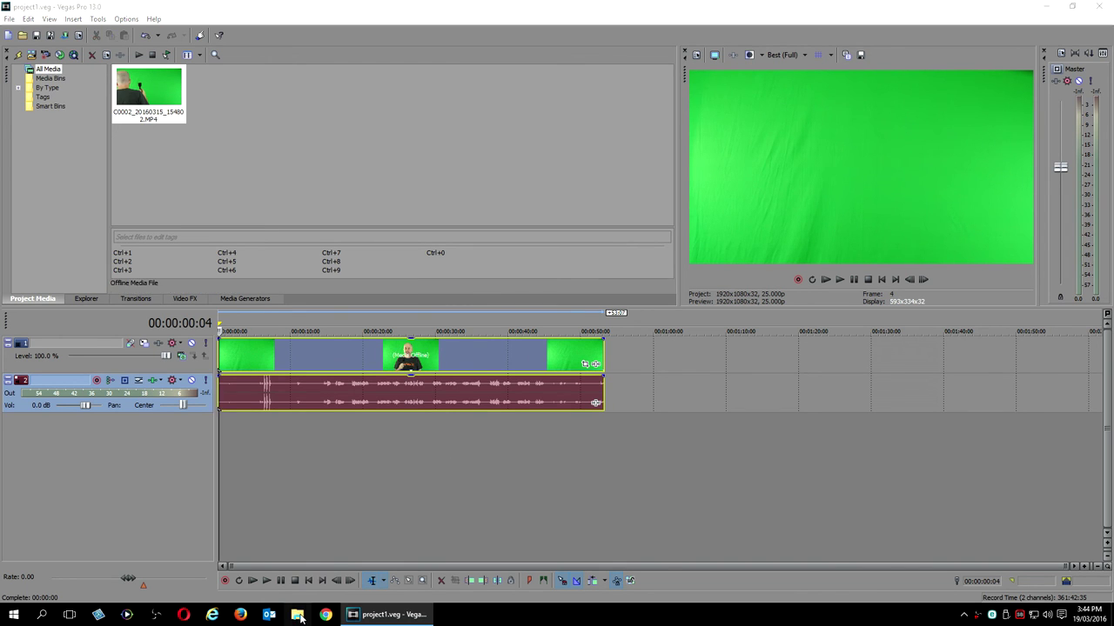
left_click(58, 171)
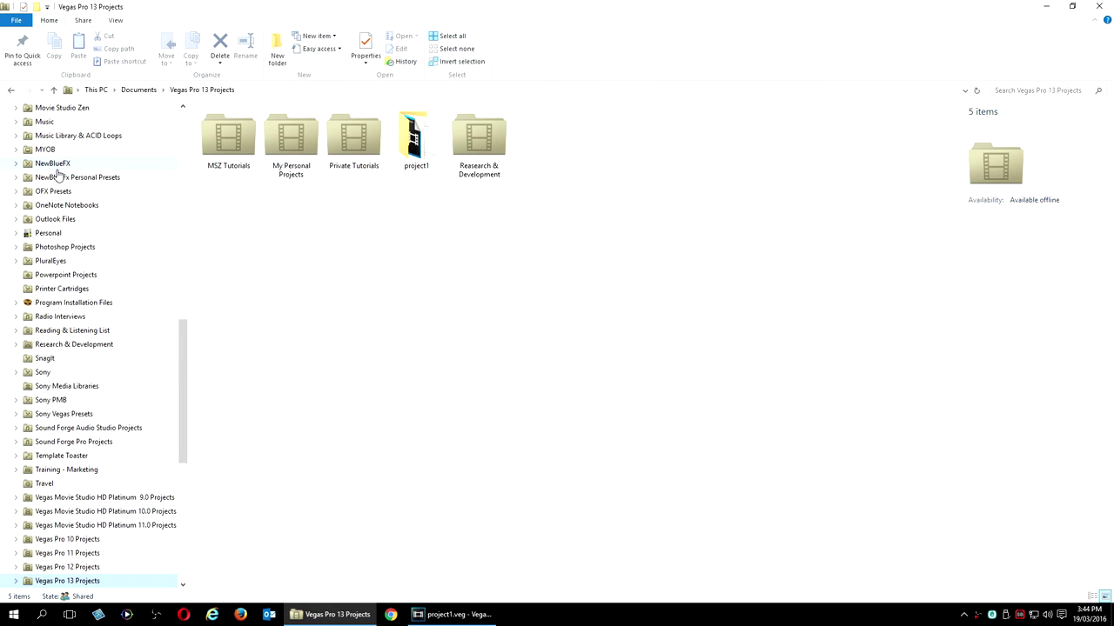
double_click(422, 150)
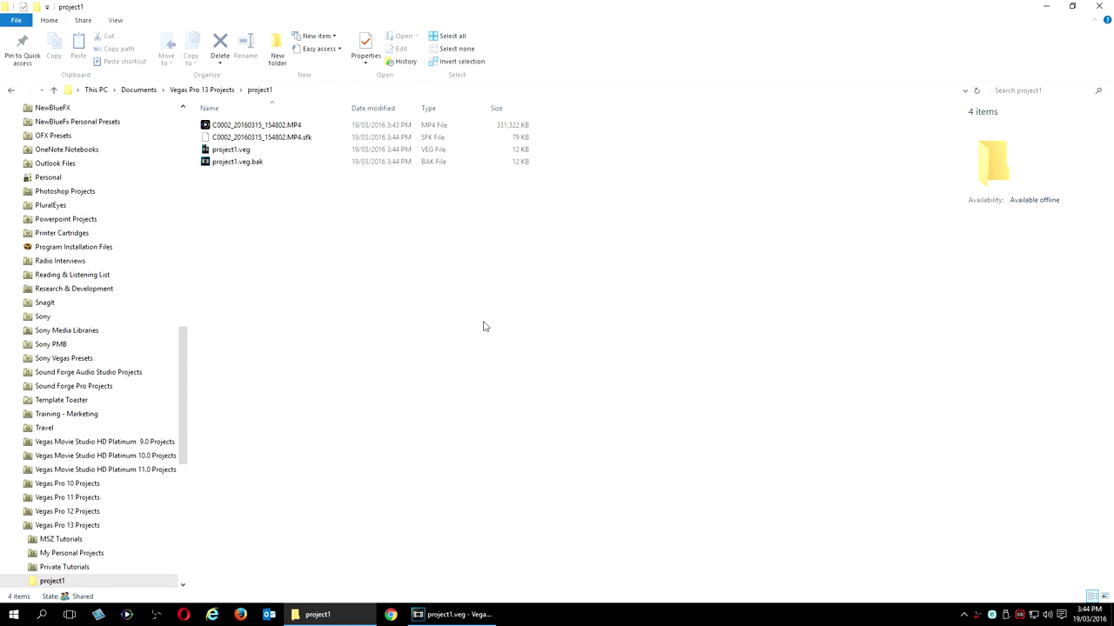
left_click(1046, 7)
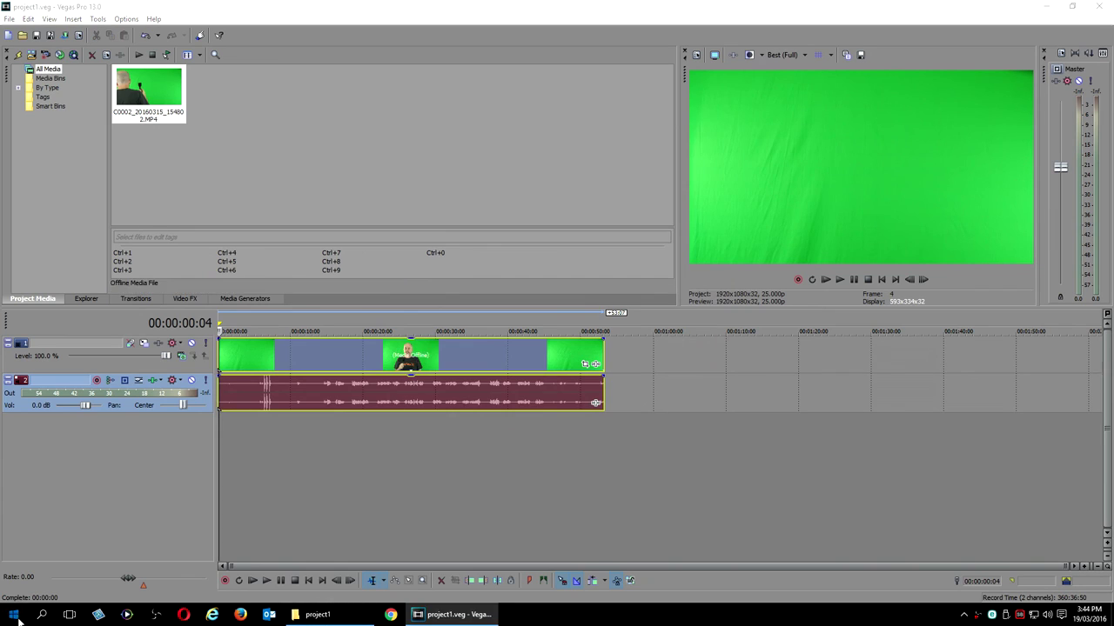
Open the Imported Media folder in Documents, examine the imported clip files and close the File Explorer window.
left_click(13, 615)
left_click(239, 334)
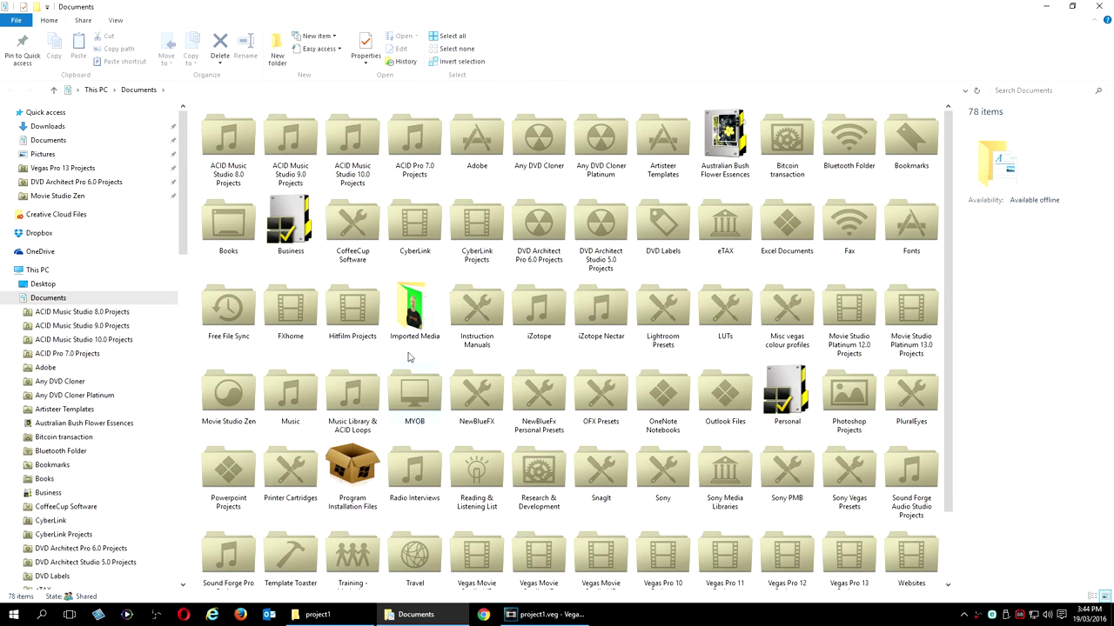
double_click(416, 313)
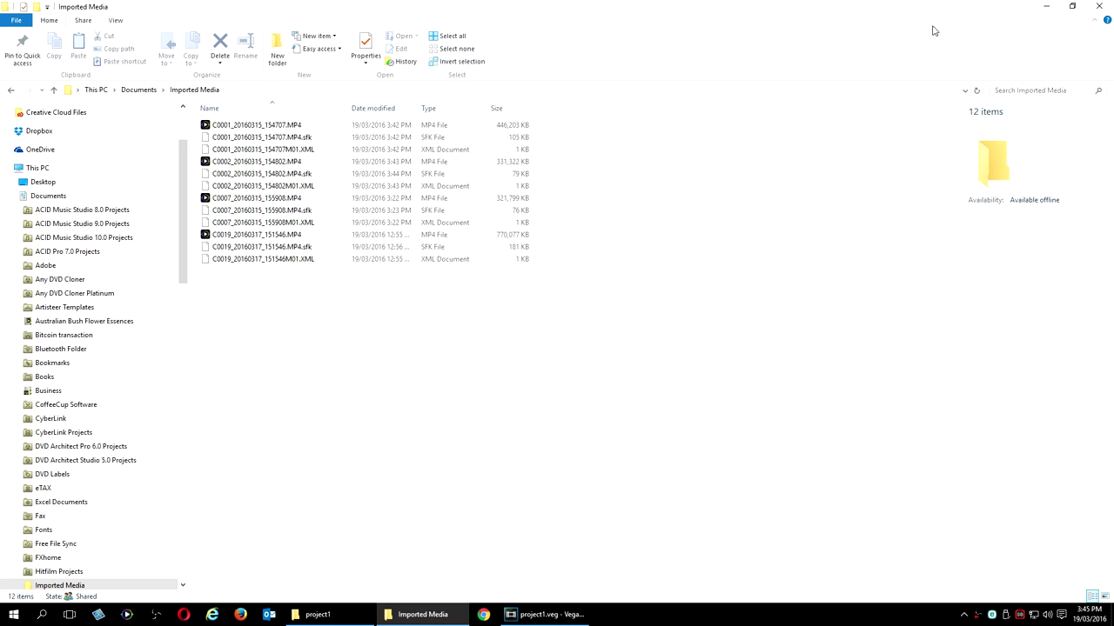
left_click(1095, 7)
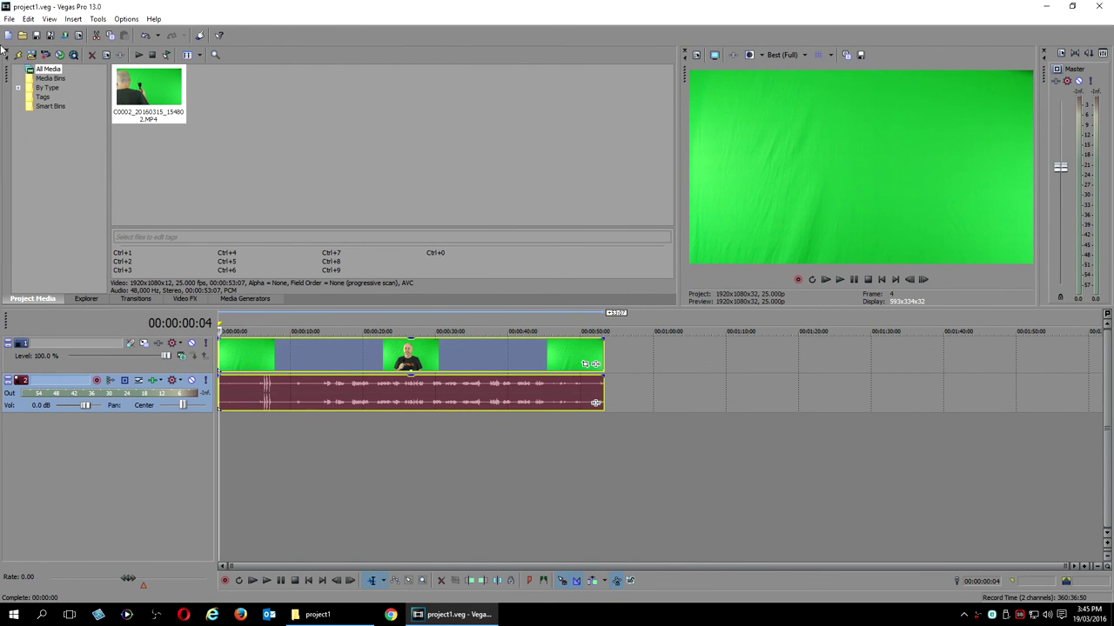